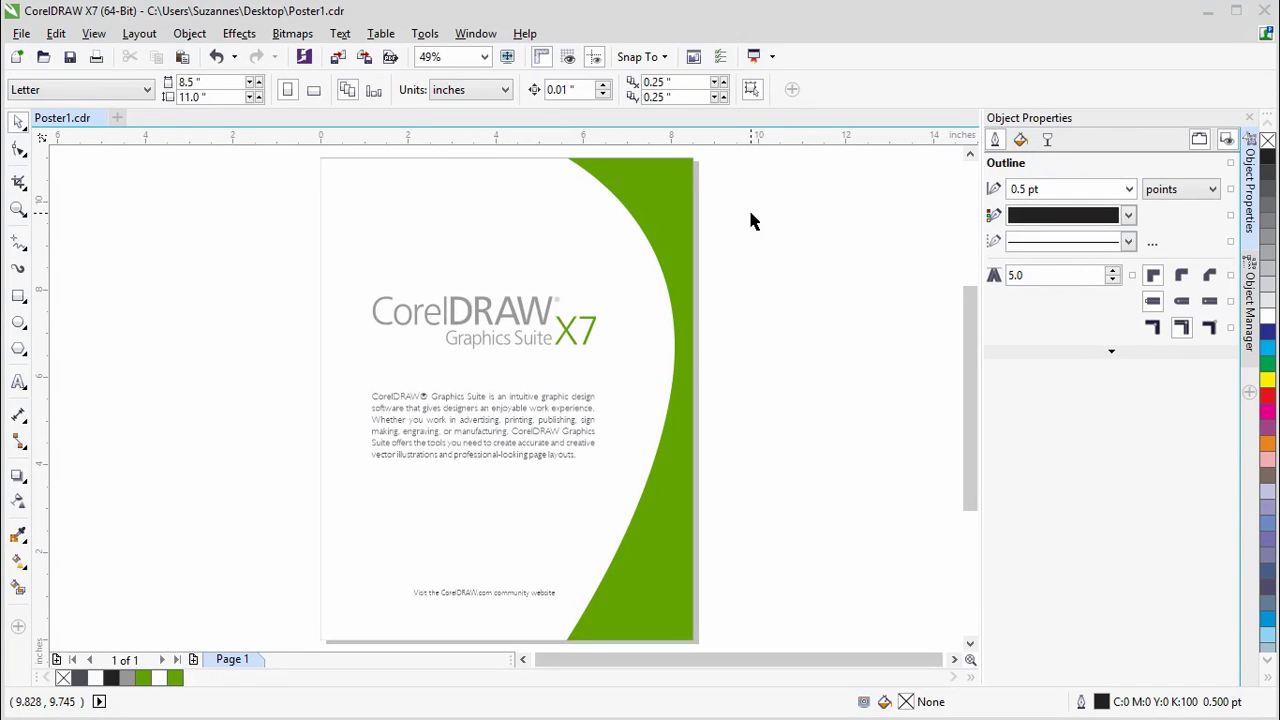
- Insert a QR code, move it below the body text, and zoom in on it
left_click(188, 35)
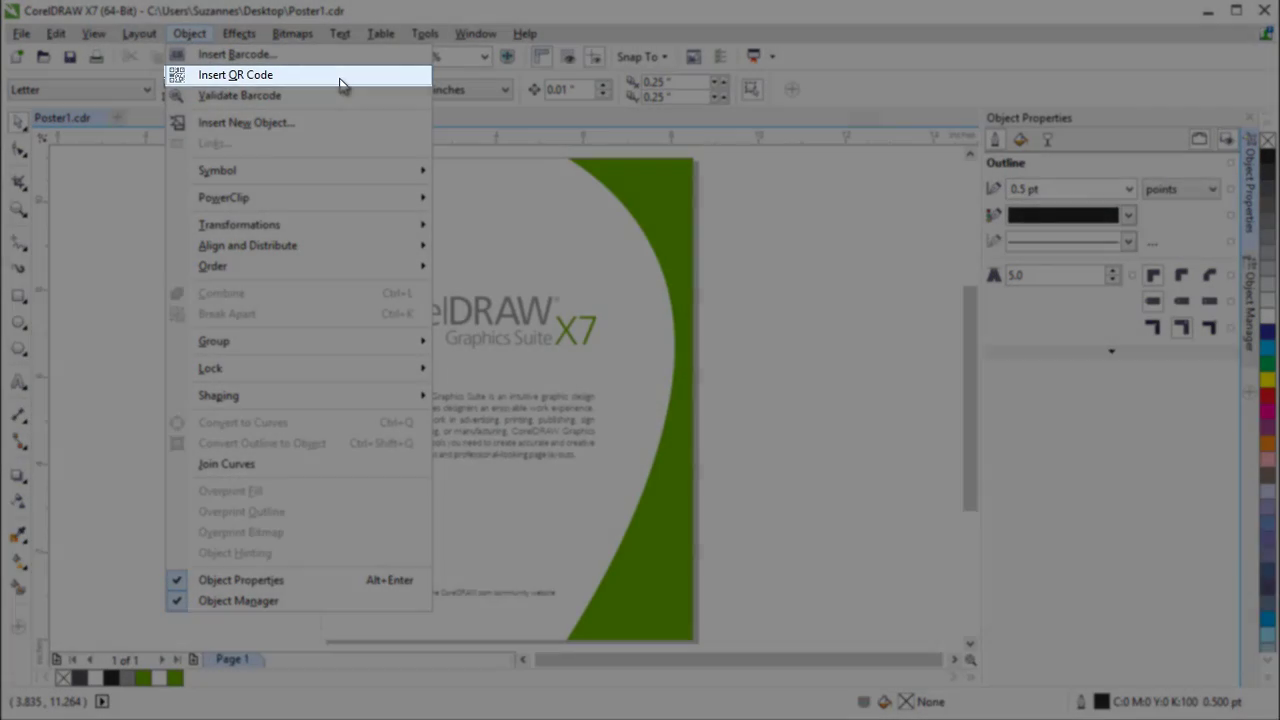
left_click(340, 79)
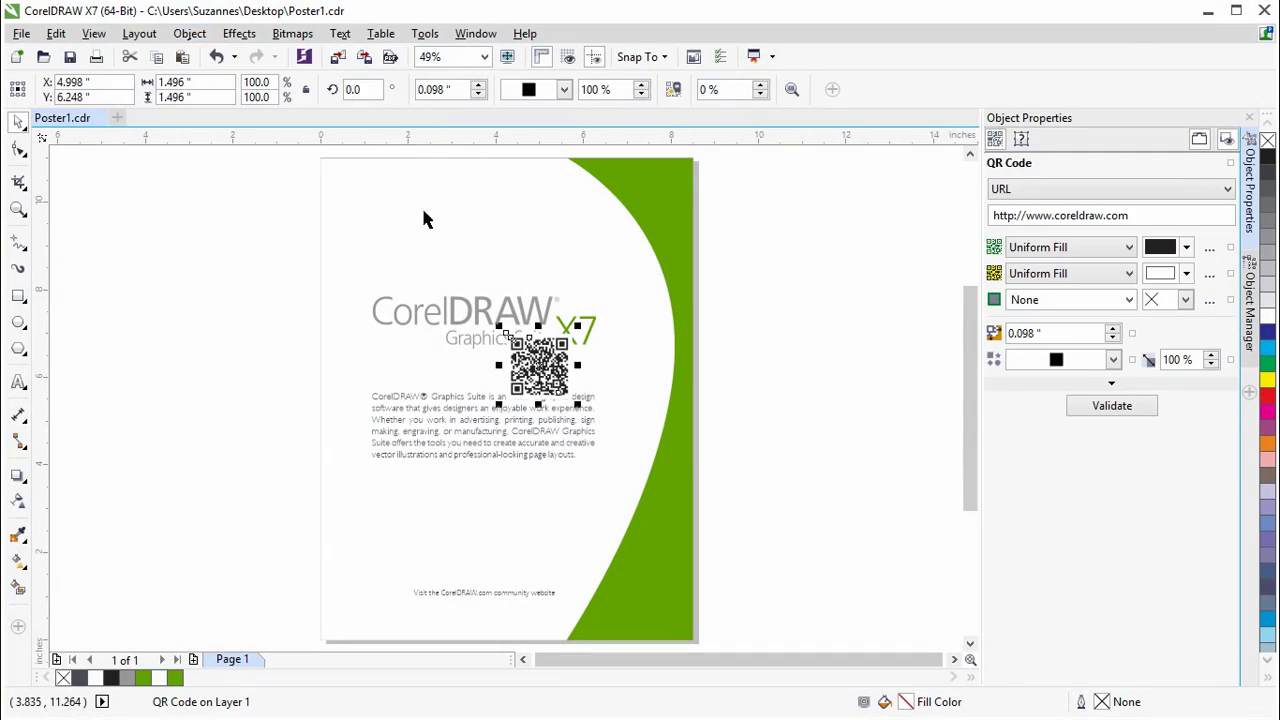
left_click_drag(538, 366, 492, 520)
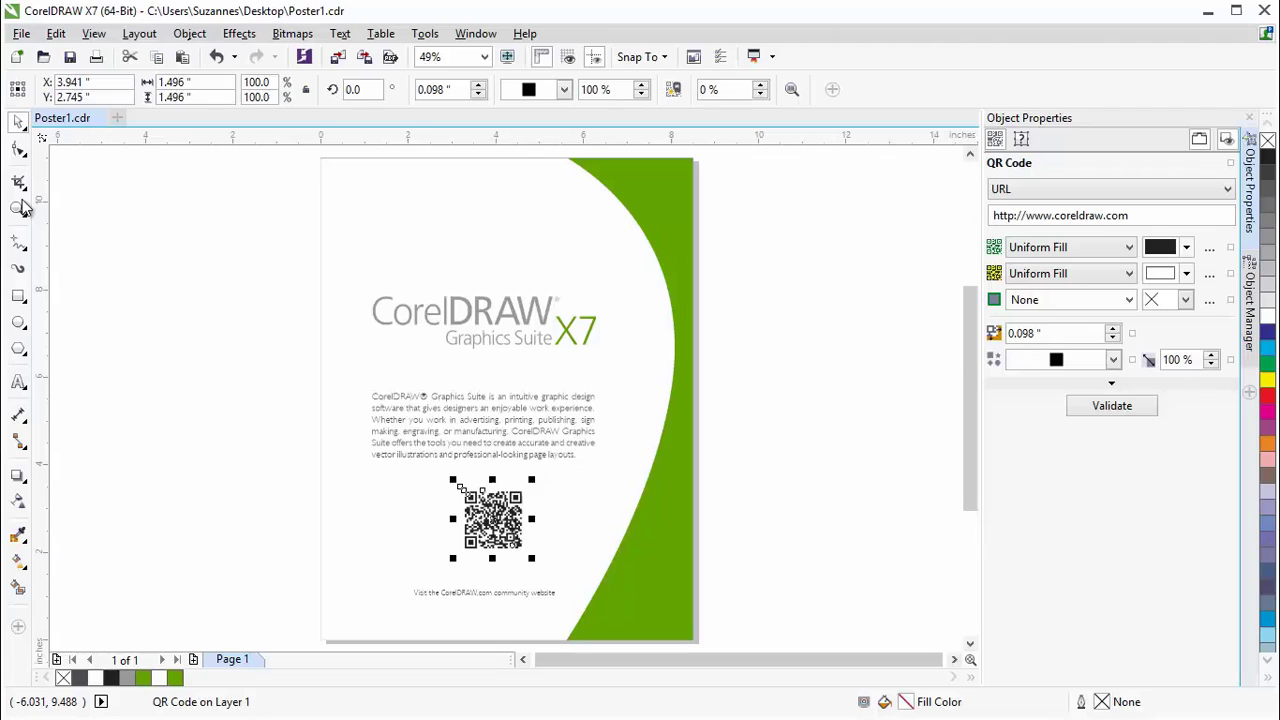
left_click(22, 207)
left_click_drag(430, 472, 559, 567)
left_click(18, 121)
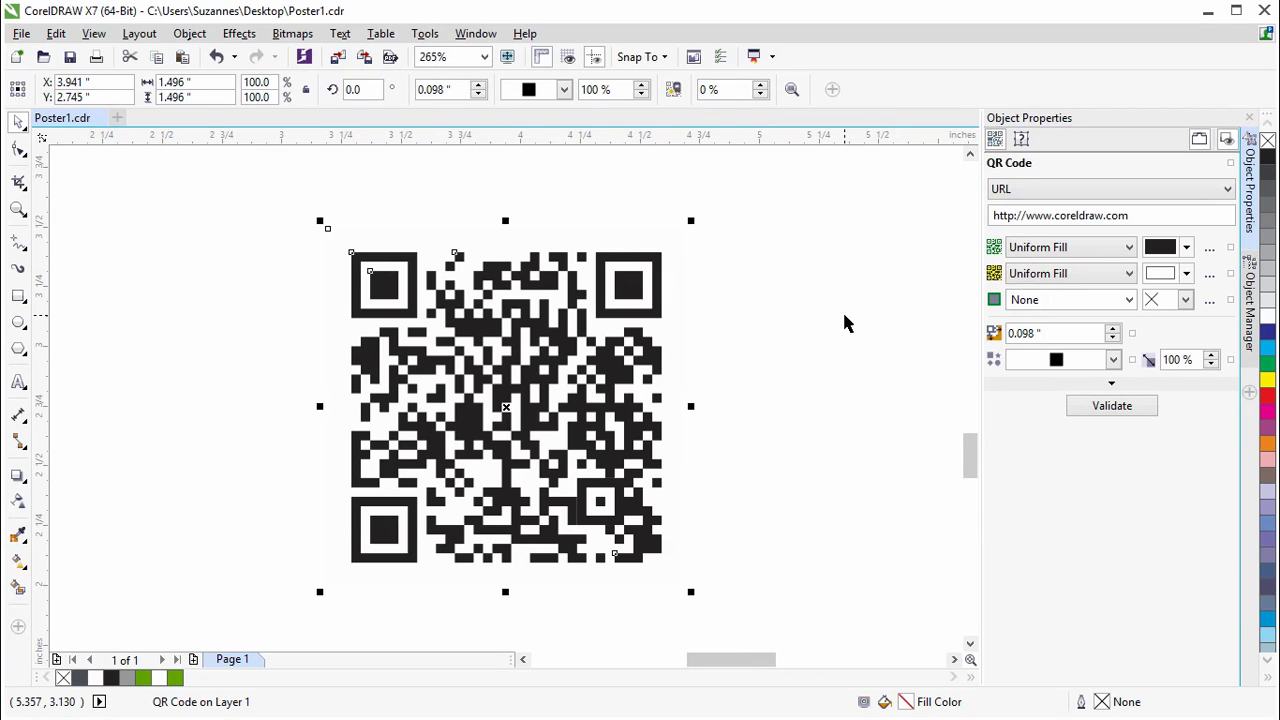
left_click(1227, 193)
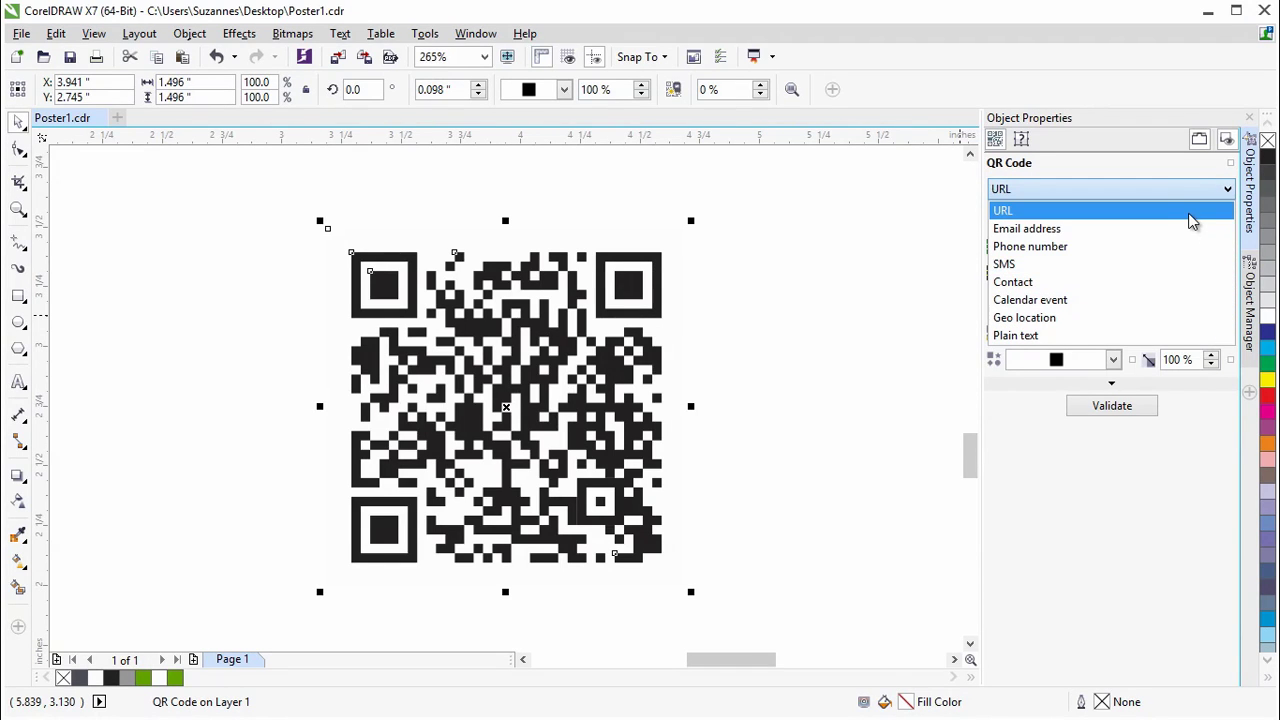
left_click(1190, 211)
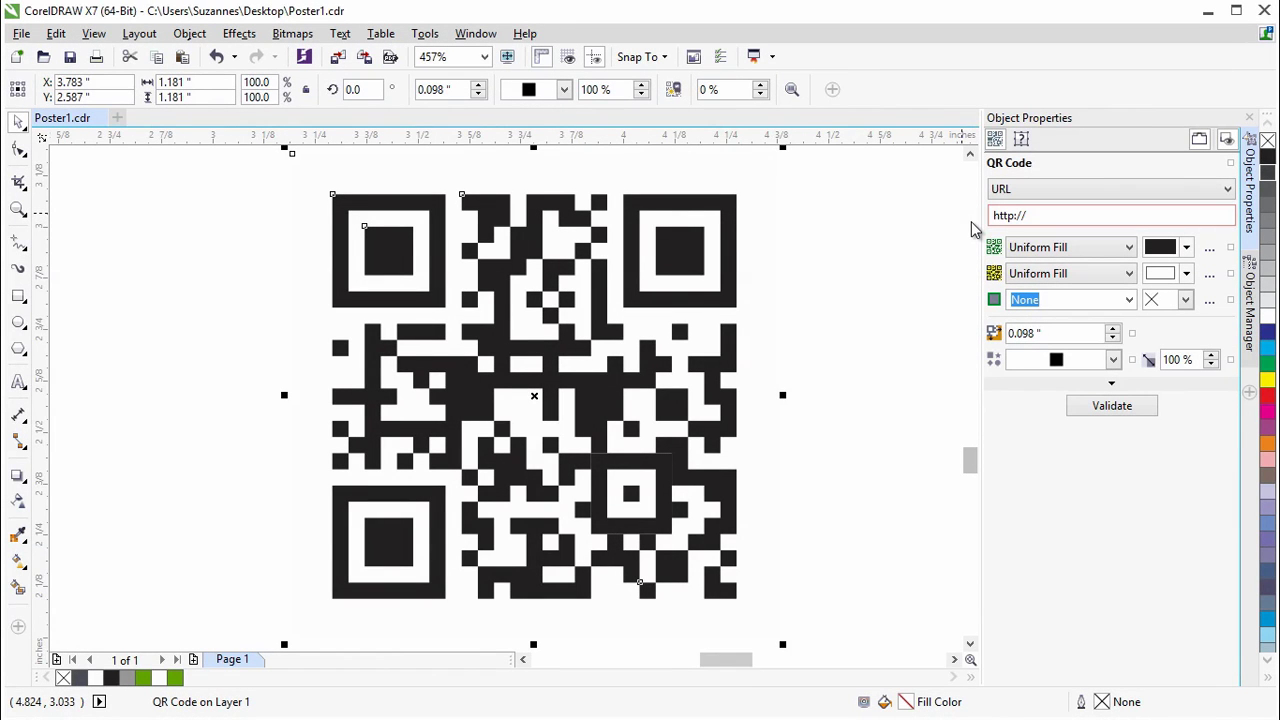
mouse_move(1040, 216)
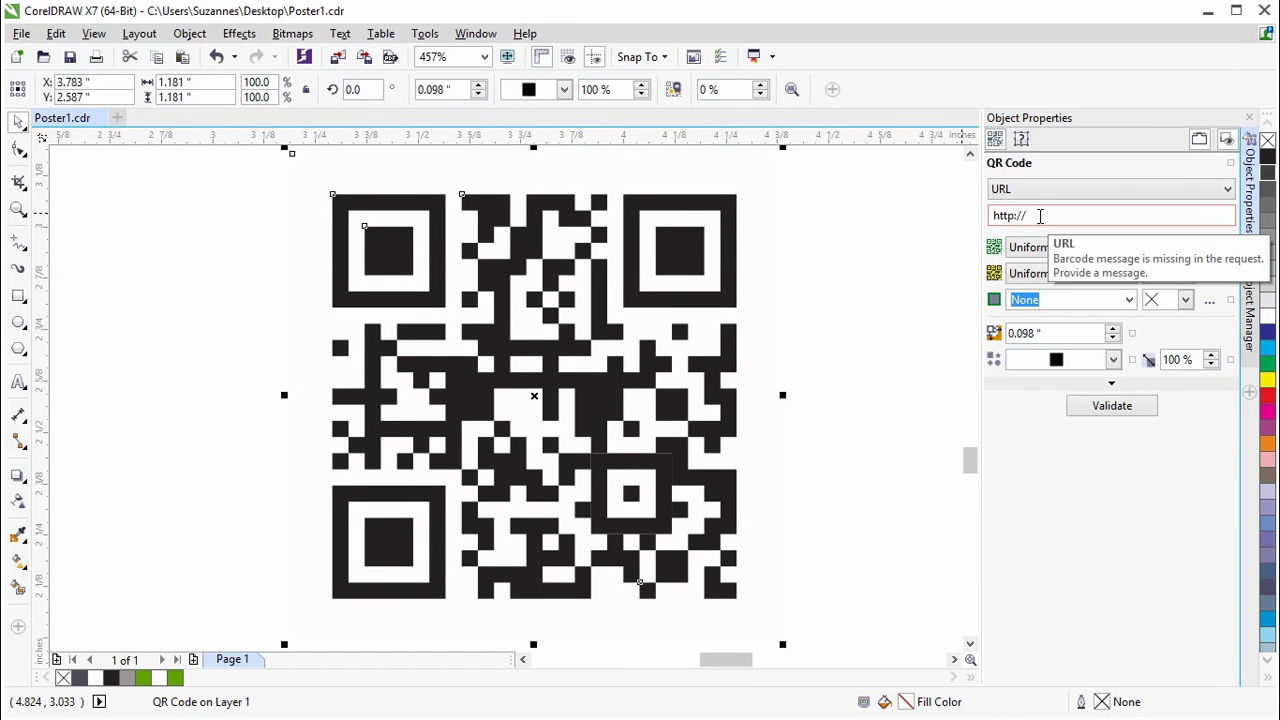
type(".coreldraw.com")
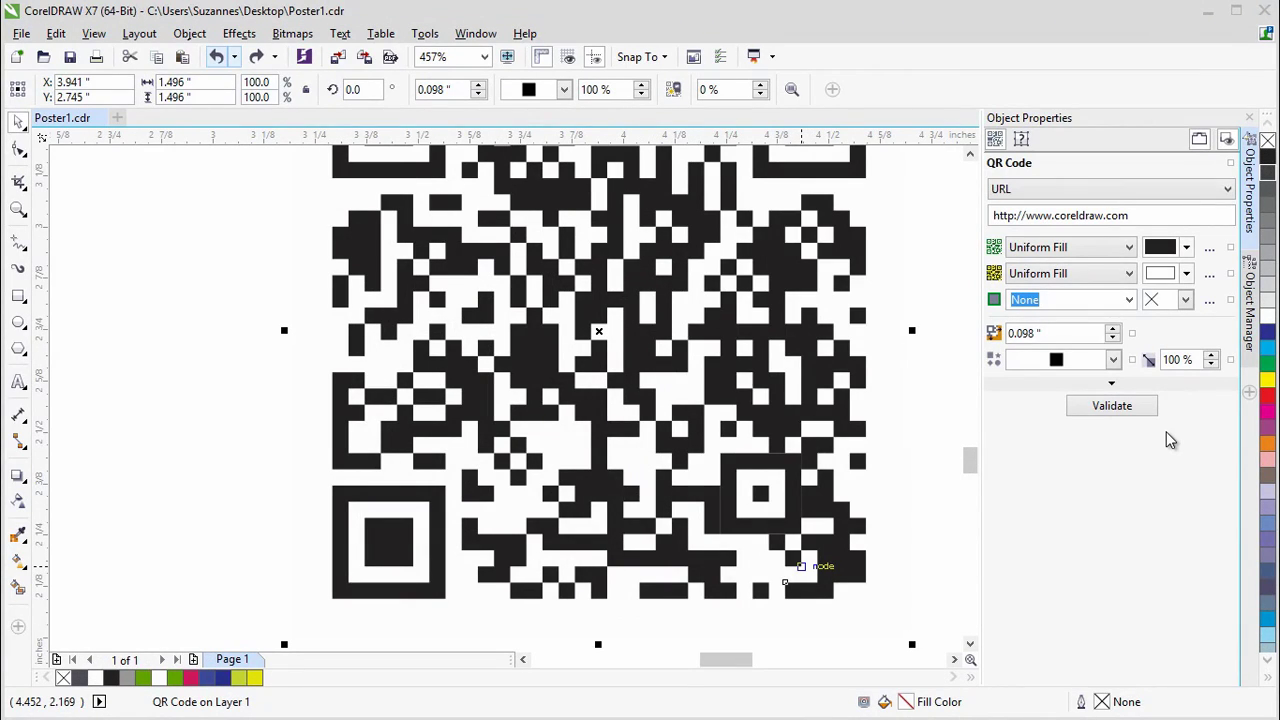
- Give the QR pixels a uniform dark blue fill, C100 M93 Y2 K7
left_click(1129, 248)
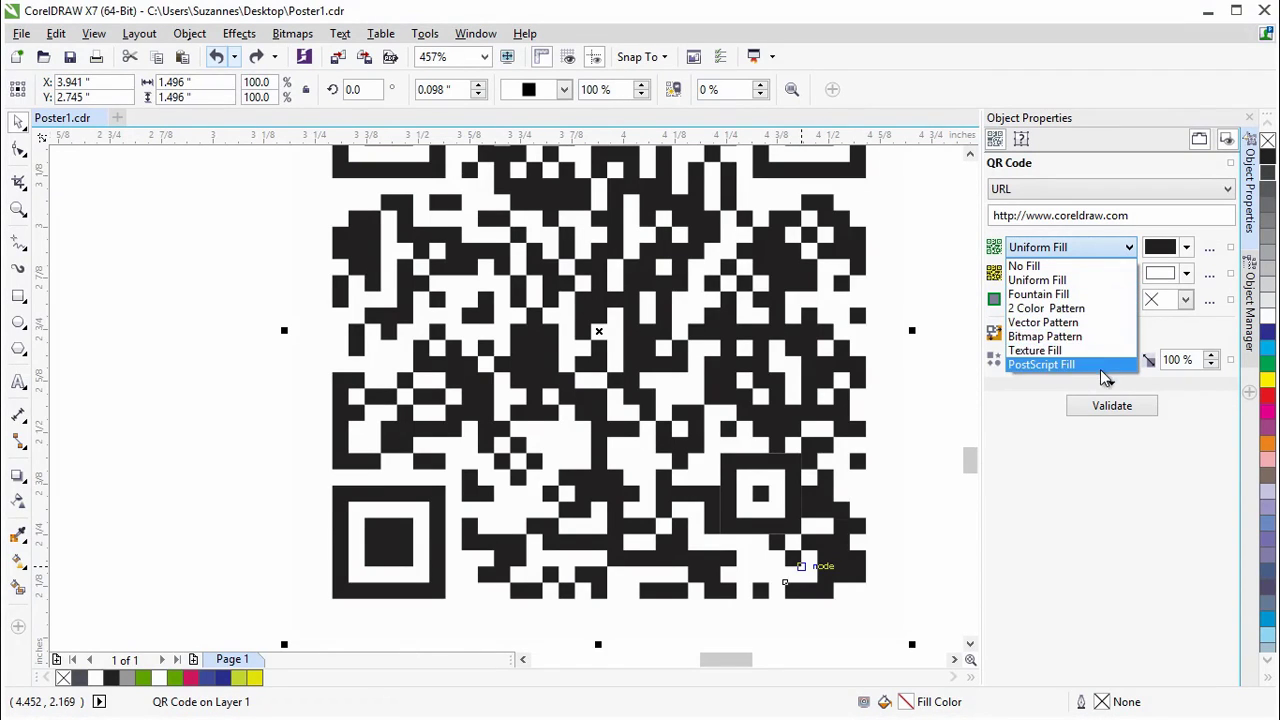
left_click(1107, 281)
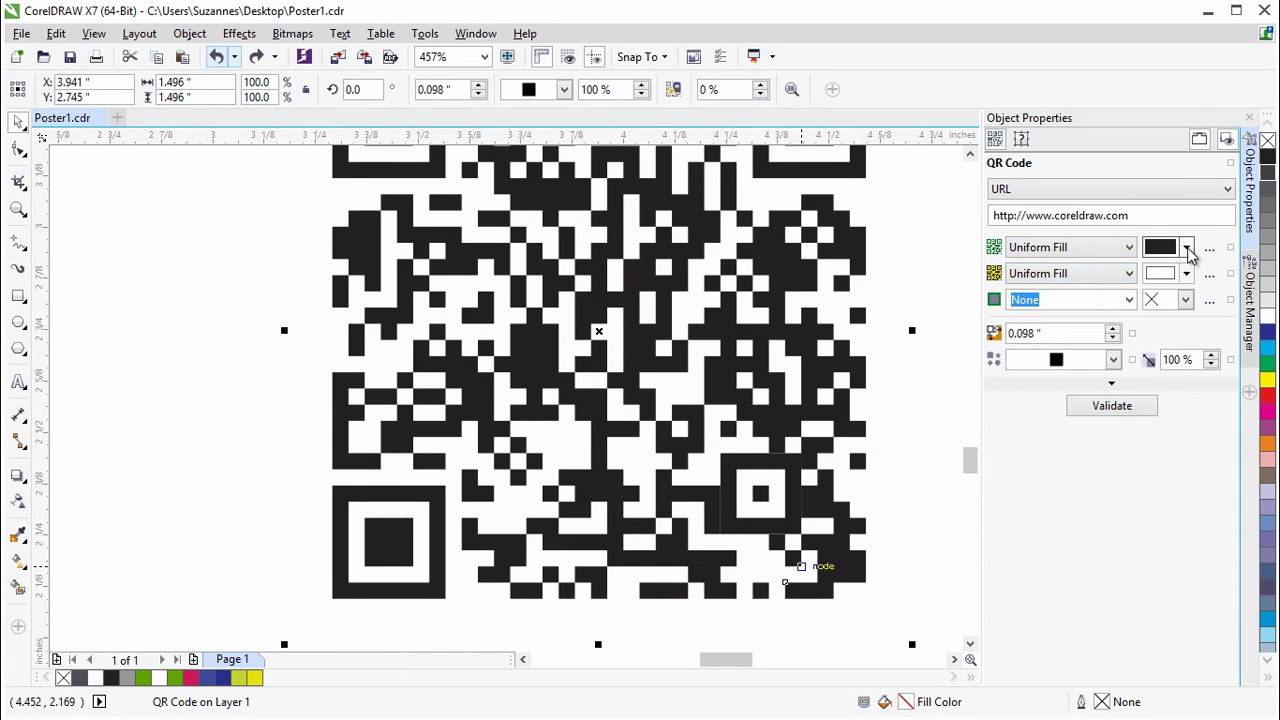
left_click(1186, 250)
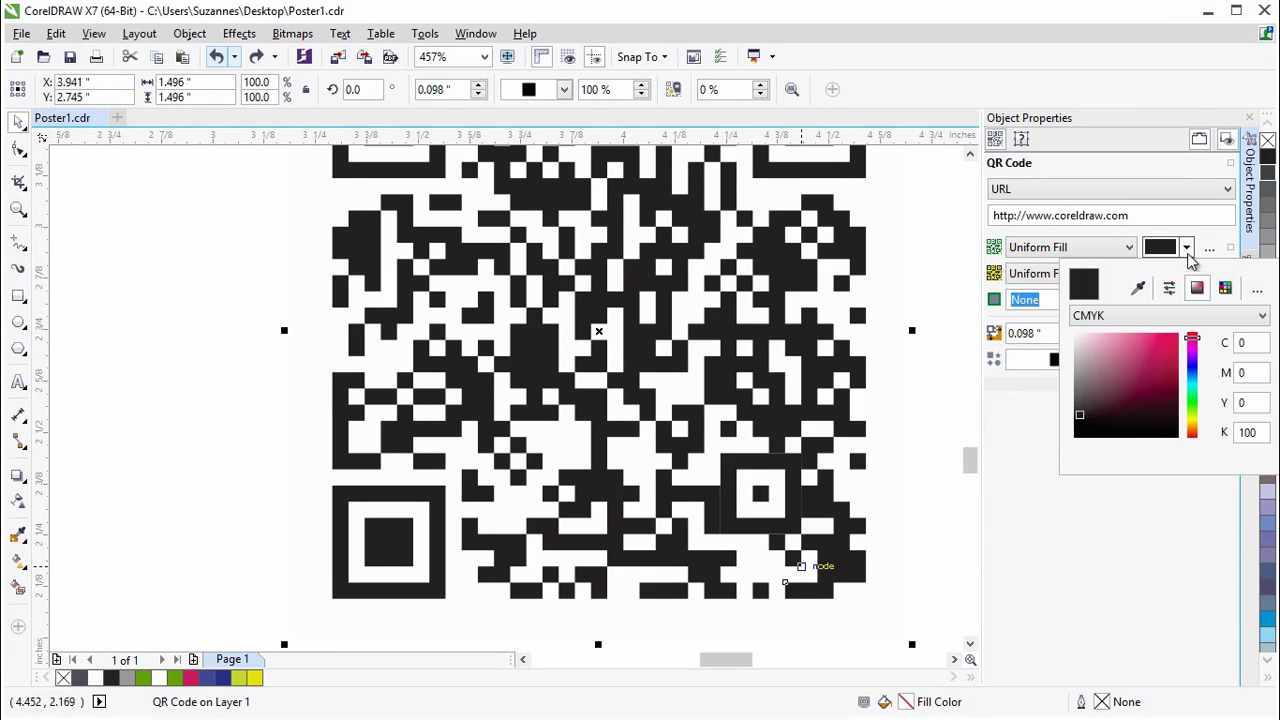
left_click(1166, 355)
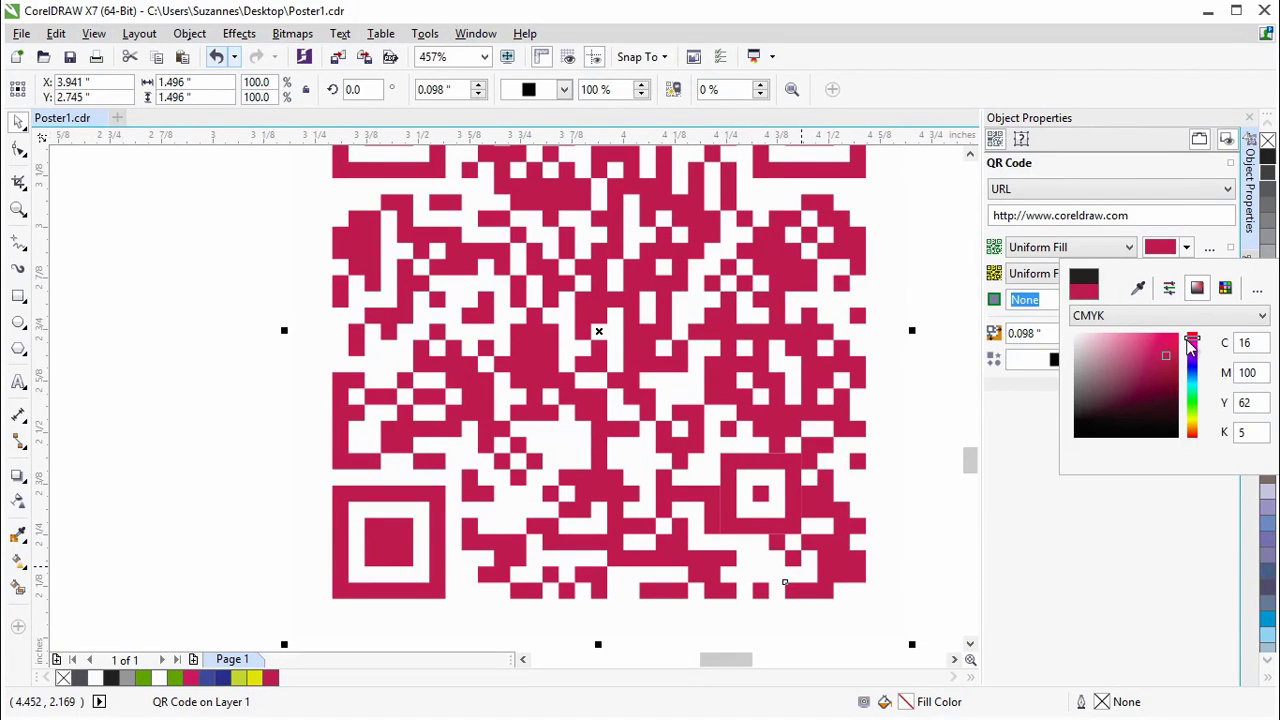
left_click_drag(1191, 343, 1190, 369)
left_click(1173, 367)
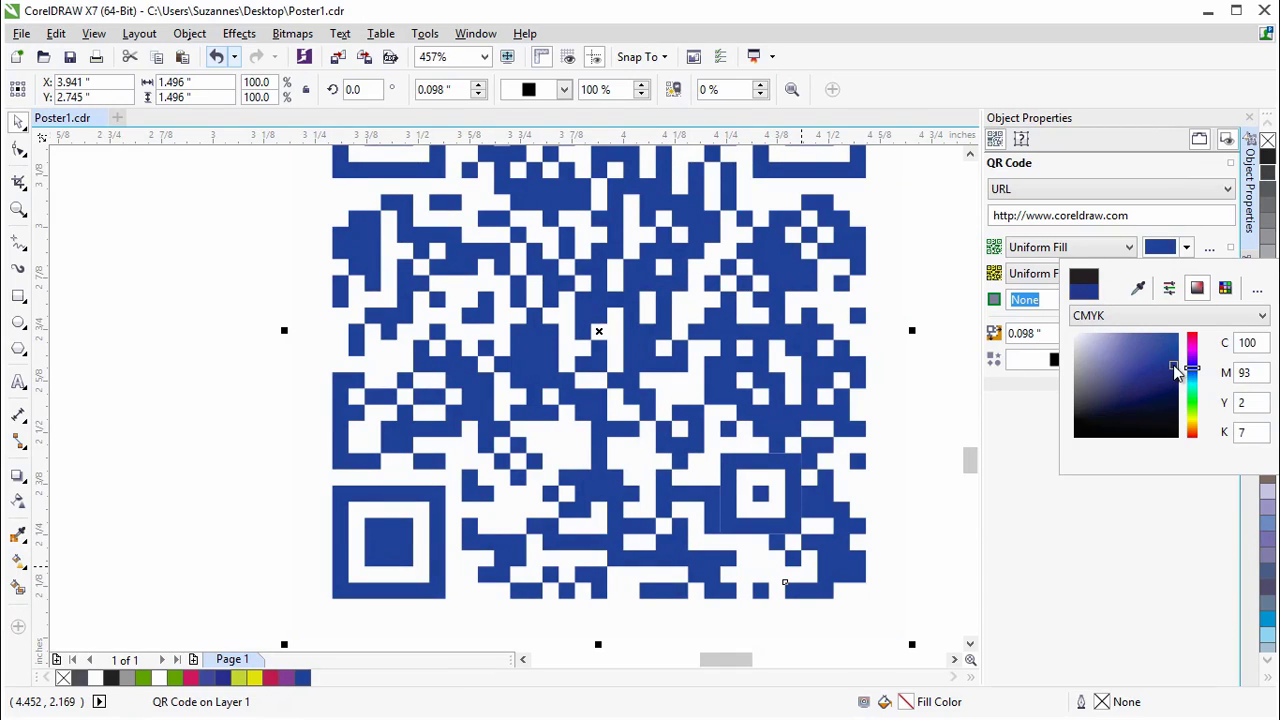
left_click(1165, 523)
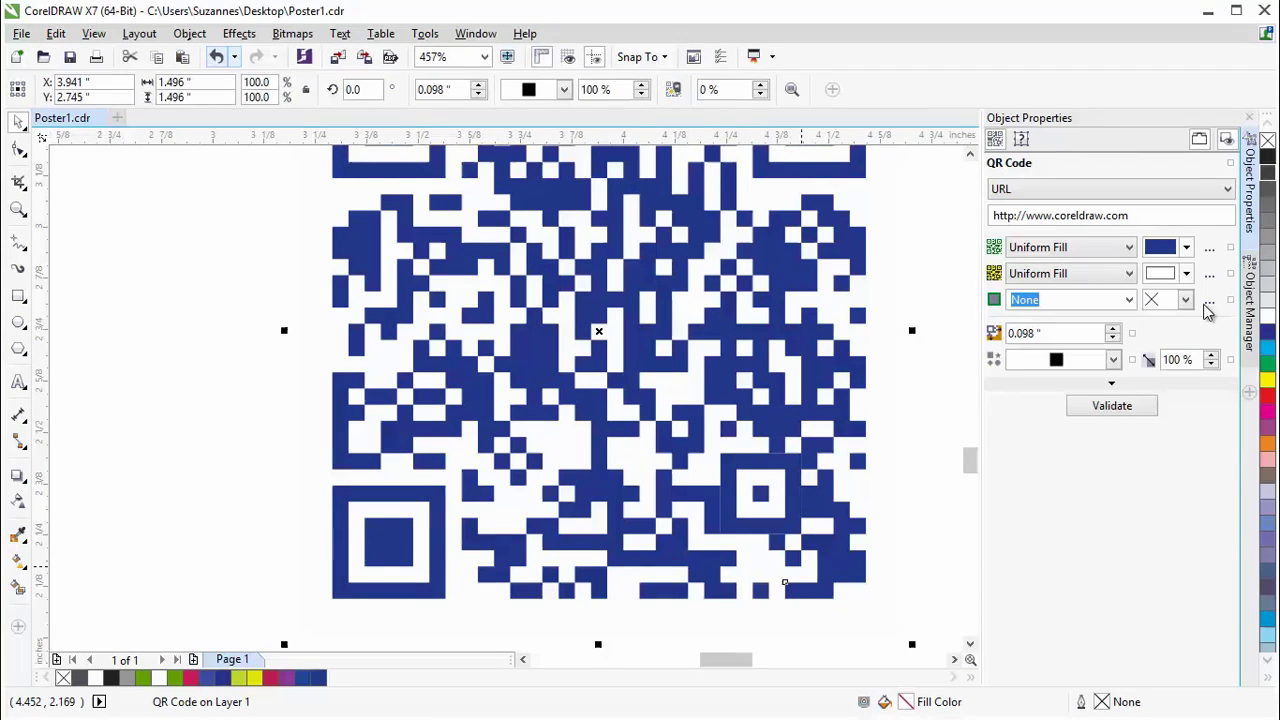
left_click(1209, 248)
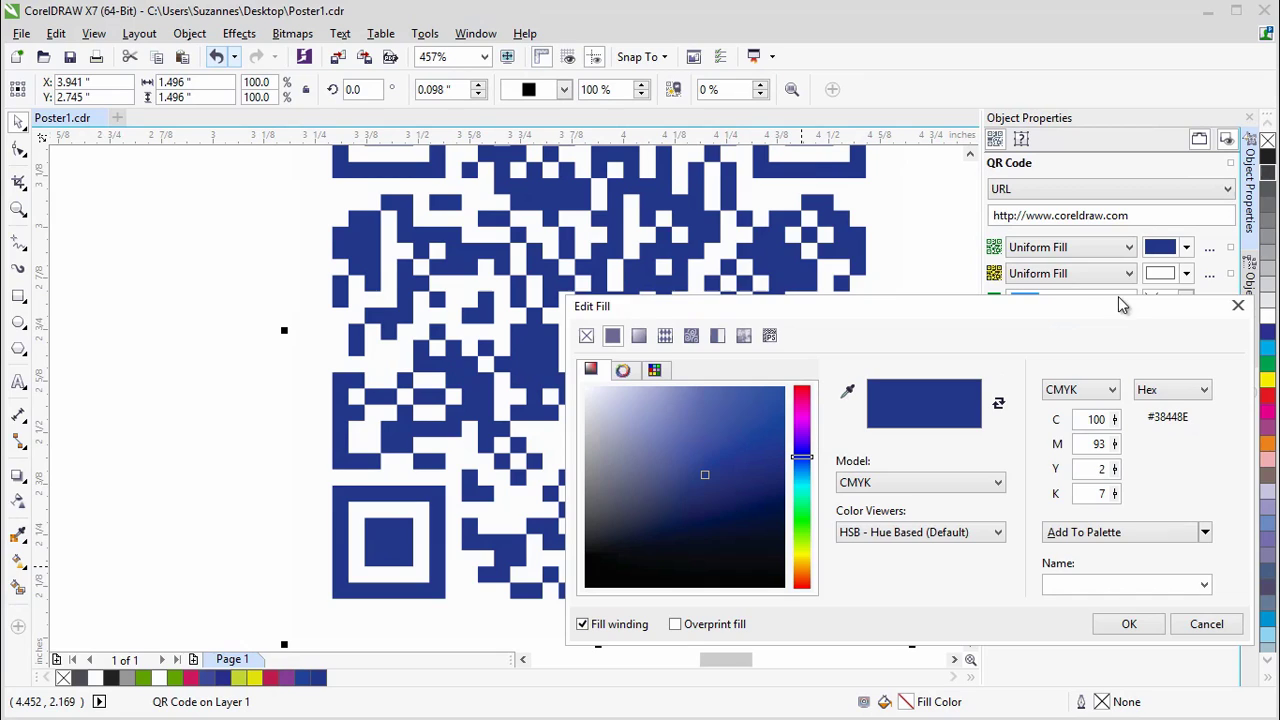
left_click_drag(1094, 312, 1093, 268)
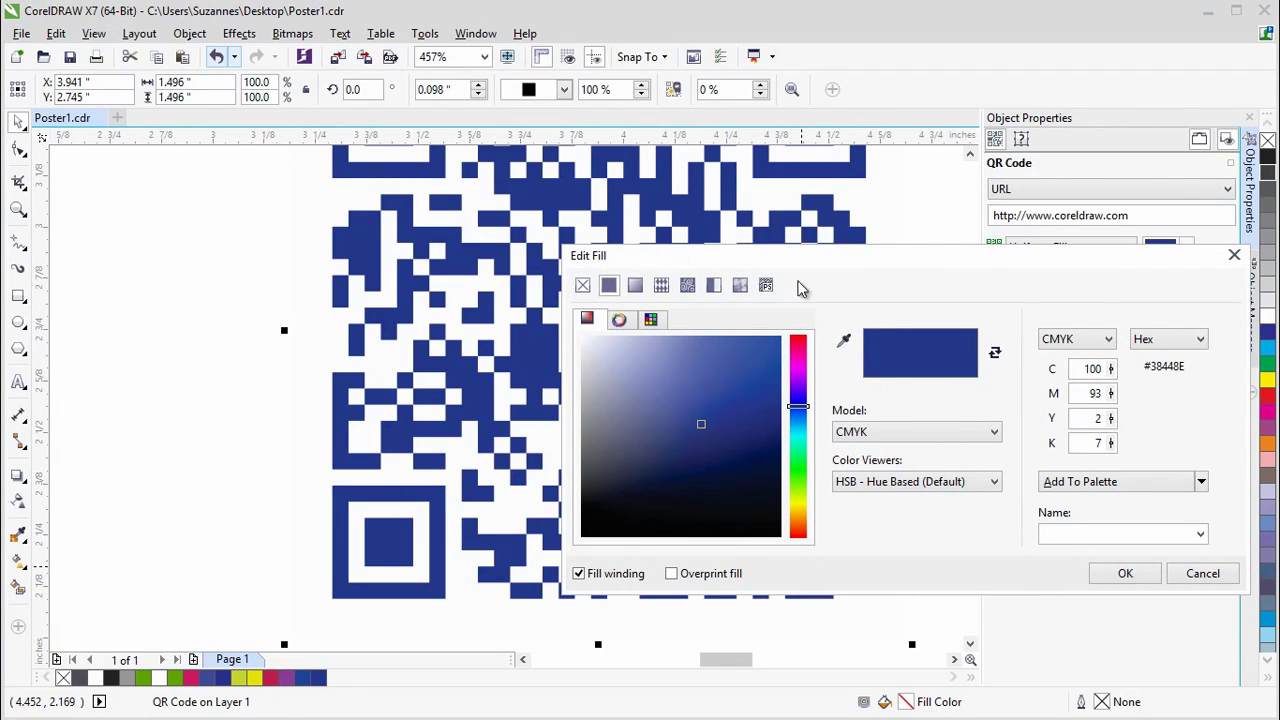
left_click(1193, 577)
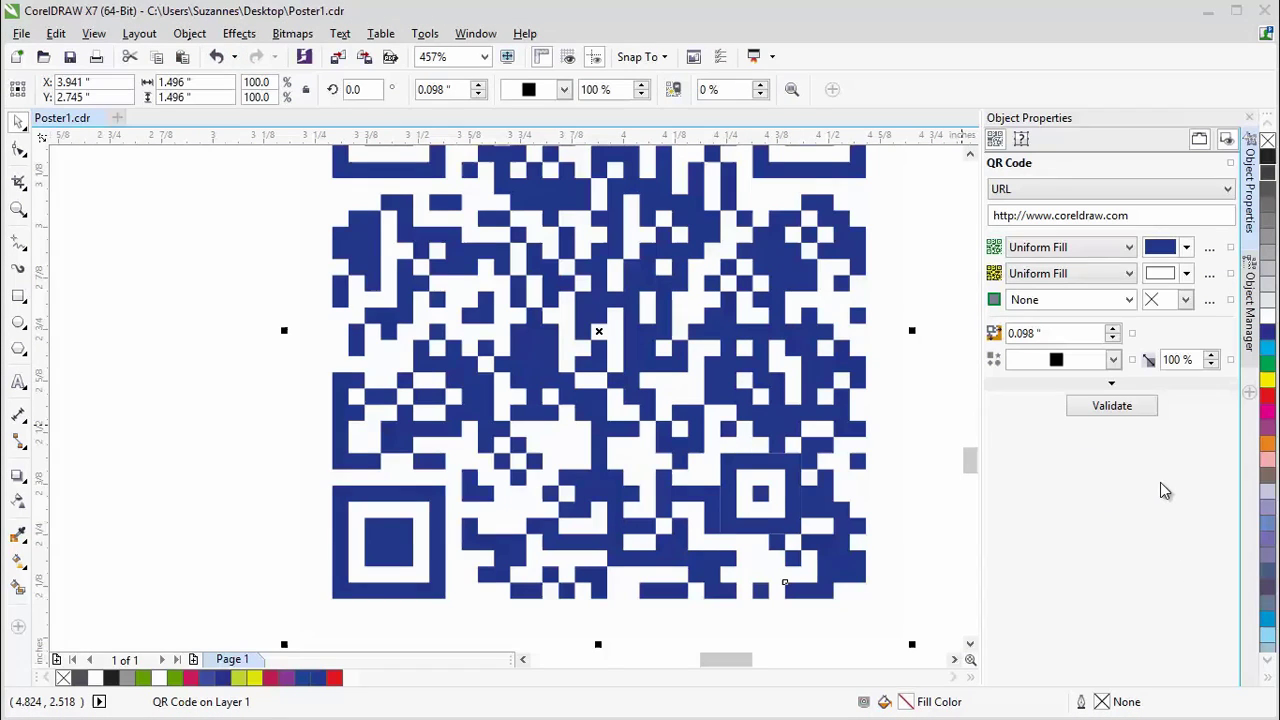
- Fill the QR background with uniform pale green, C10 M0 Y17 K0
left_click(1129, 275)
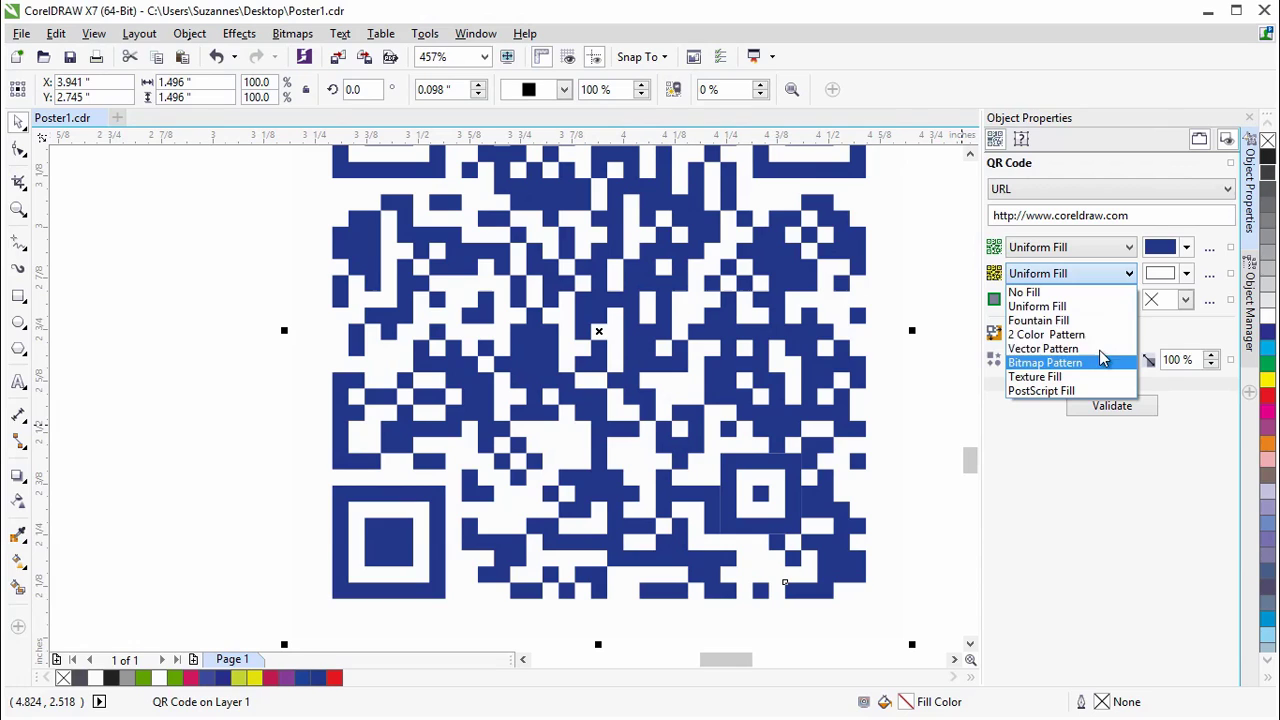
left_click(1096, 308)
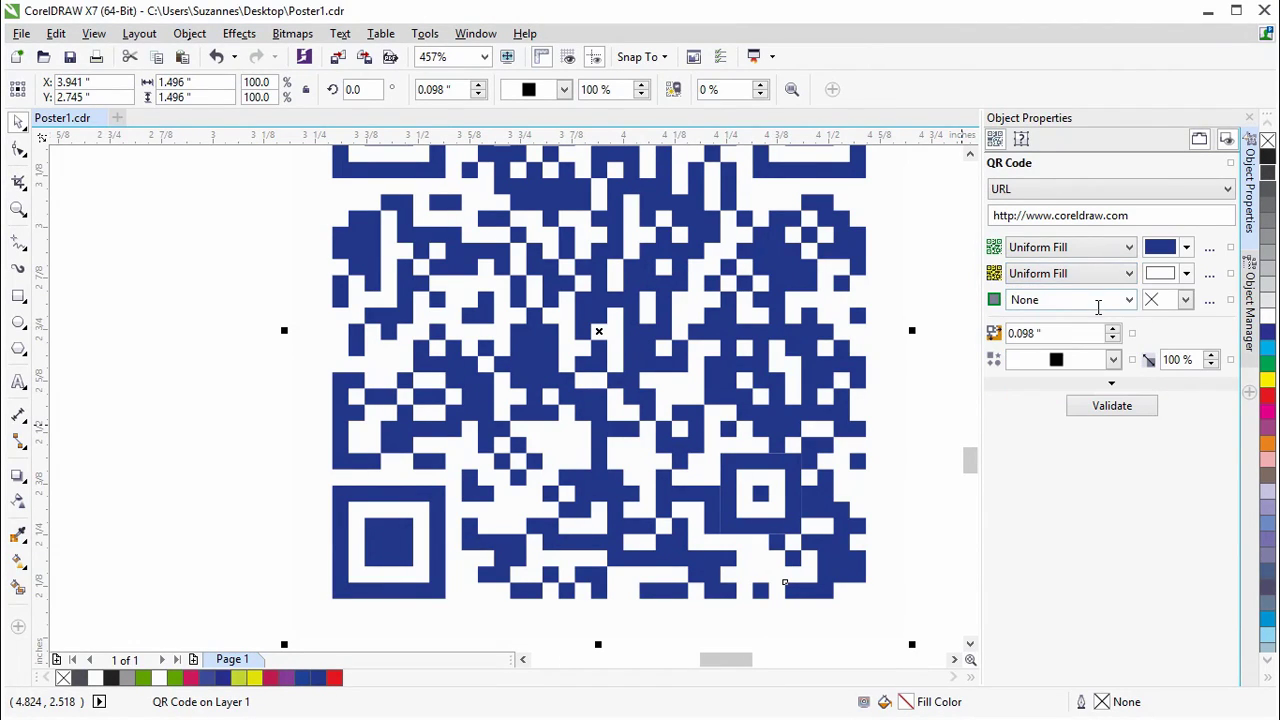
left_click(1187, 277)
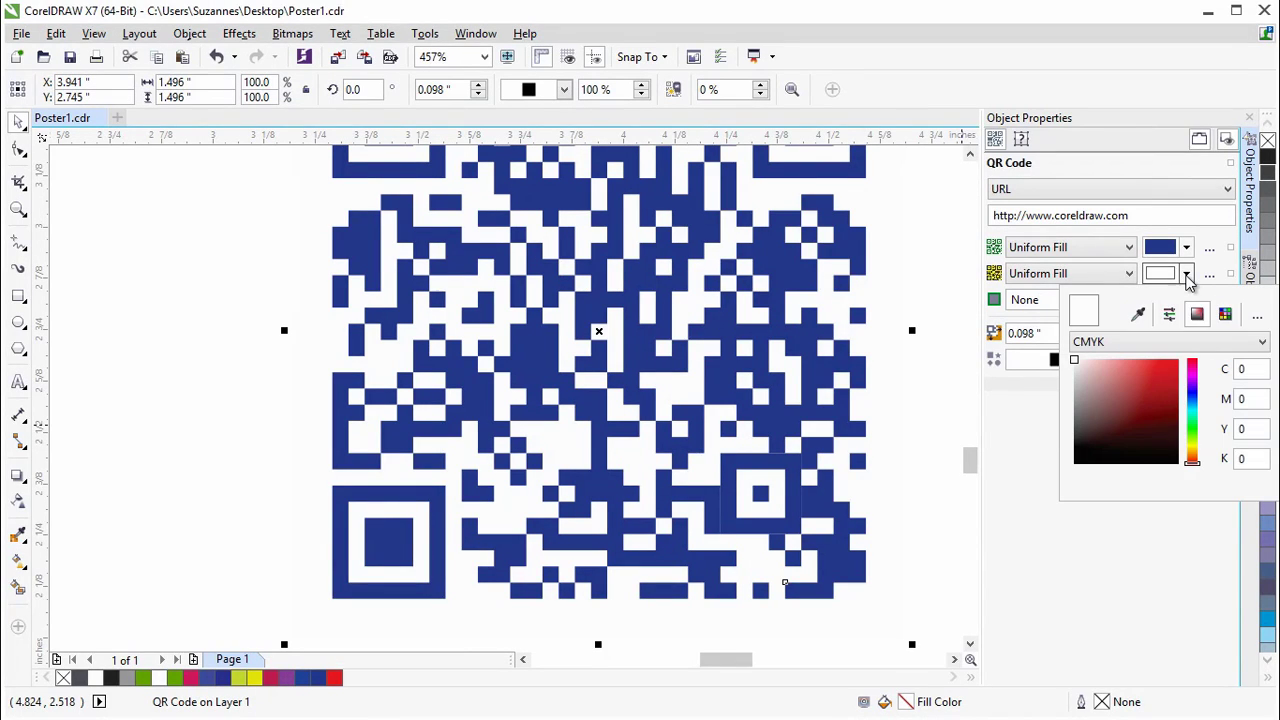
left_click(1087, 361)
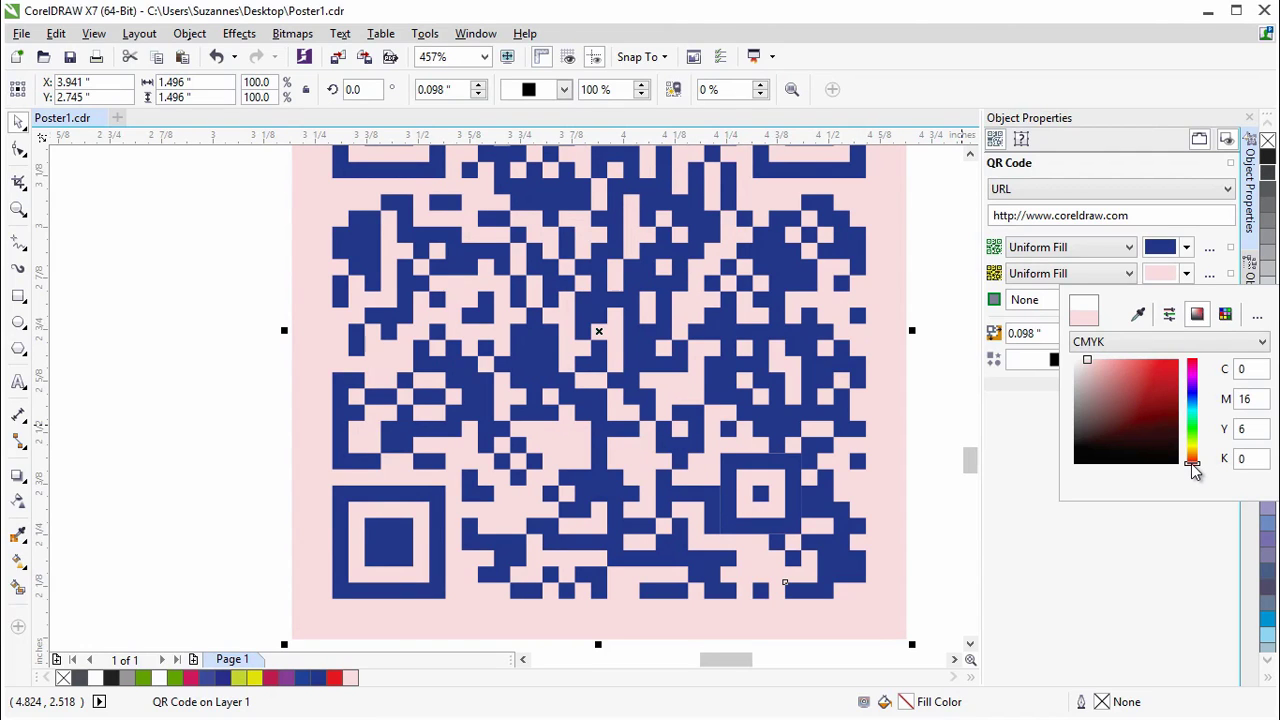
left_click_drag(1191, 463, 1191, 431)
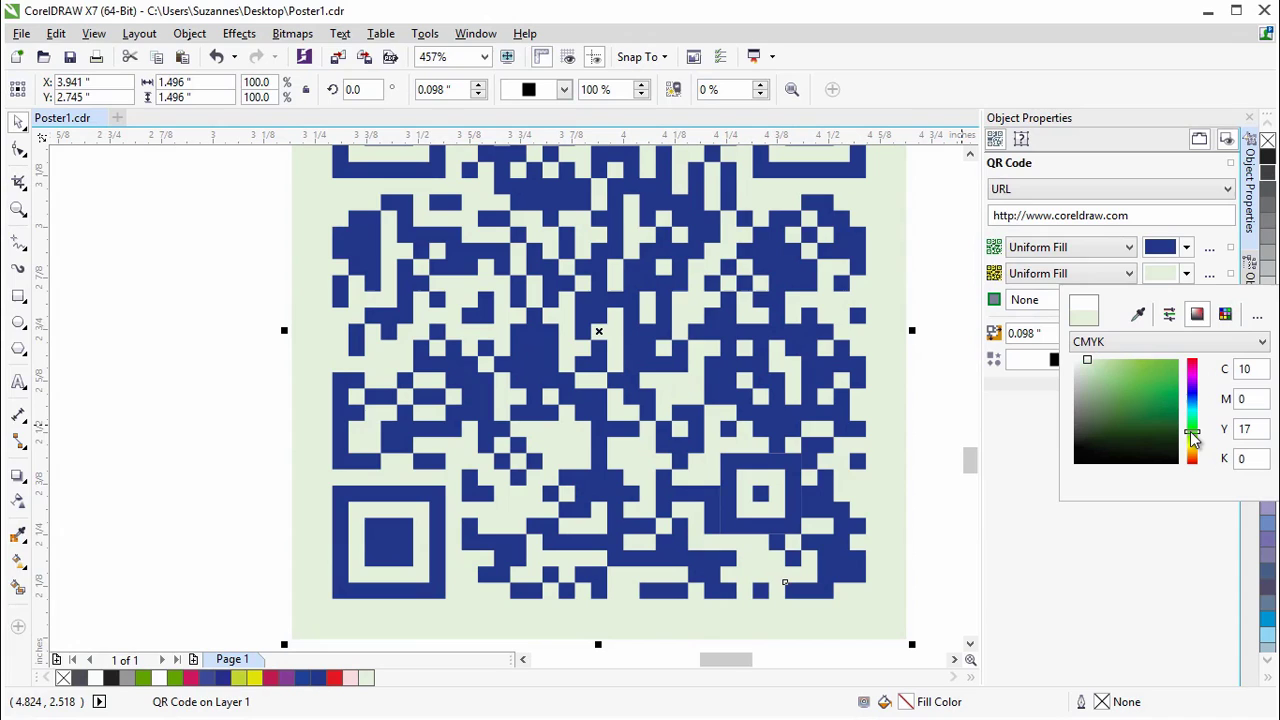
left_click(1189, 530)
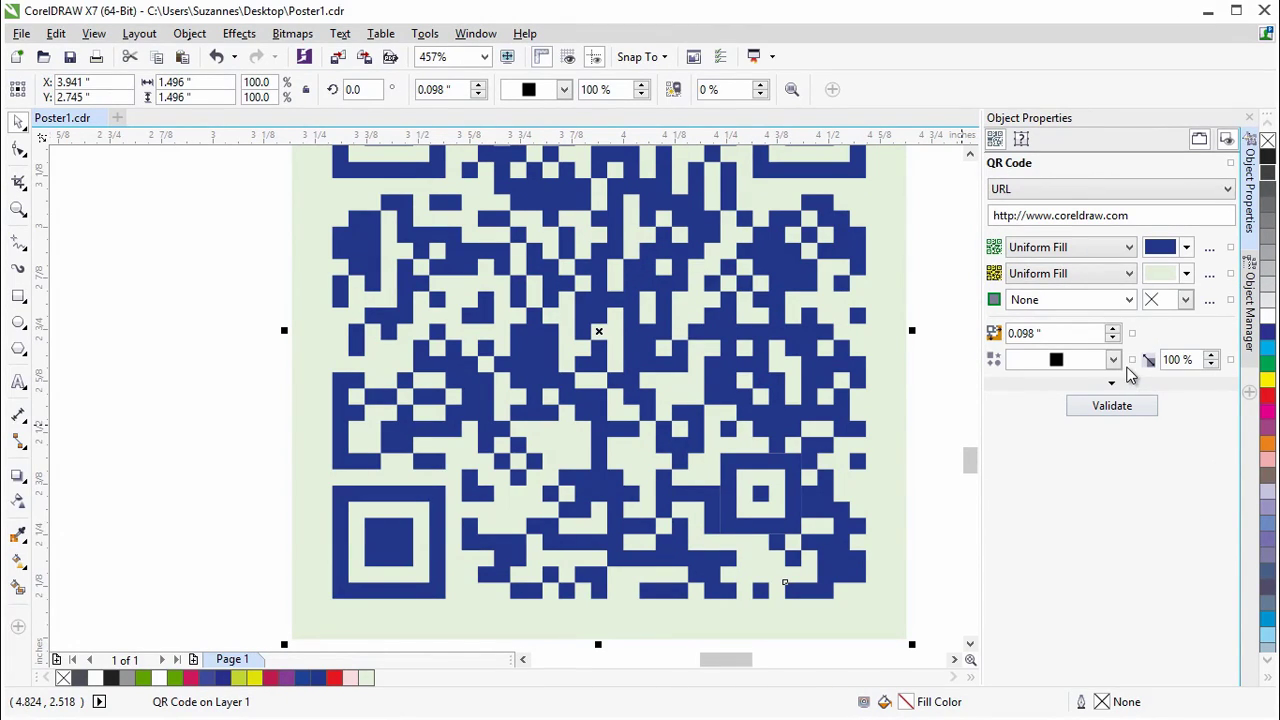
- Outline the QR pixels at 0.5 pt in black, after briefly trying red
left_click(1131, 302)
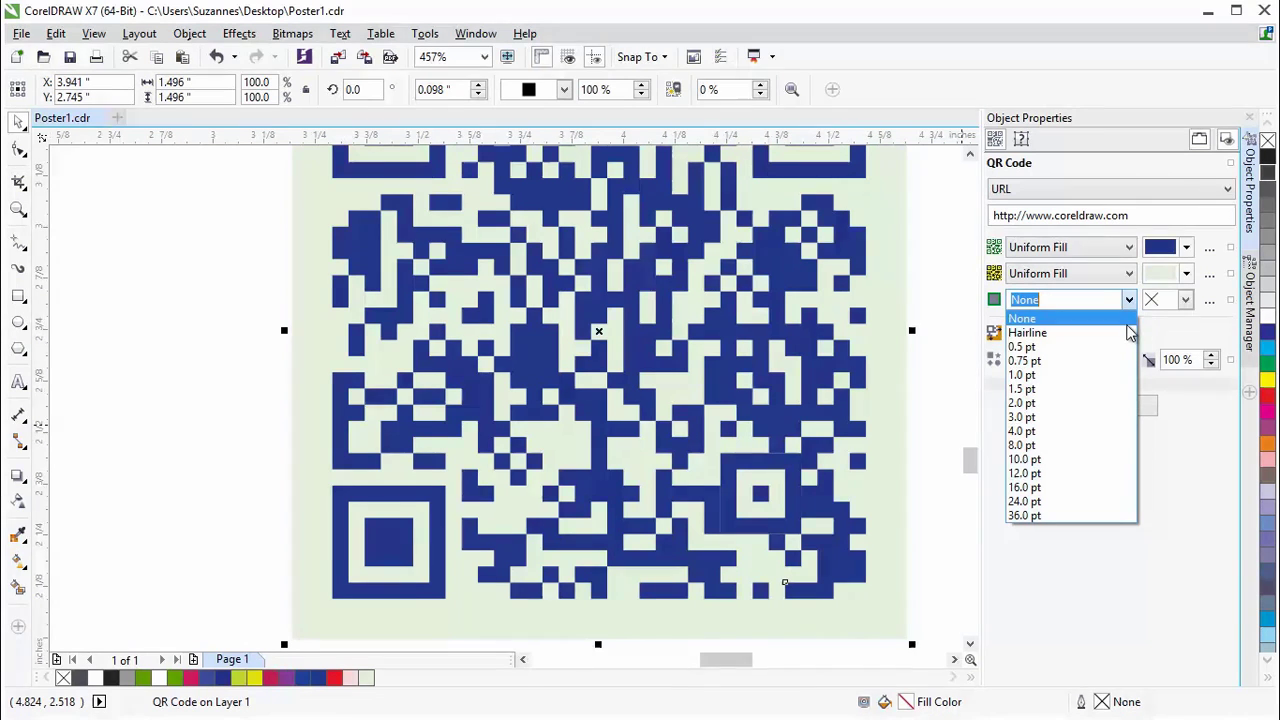
left_click(1077, 347)
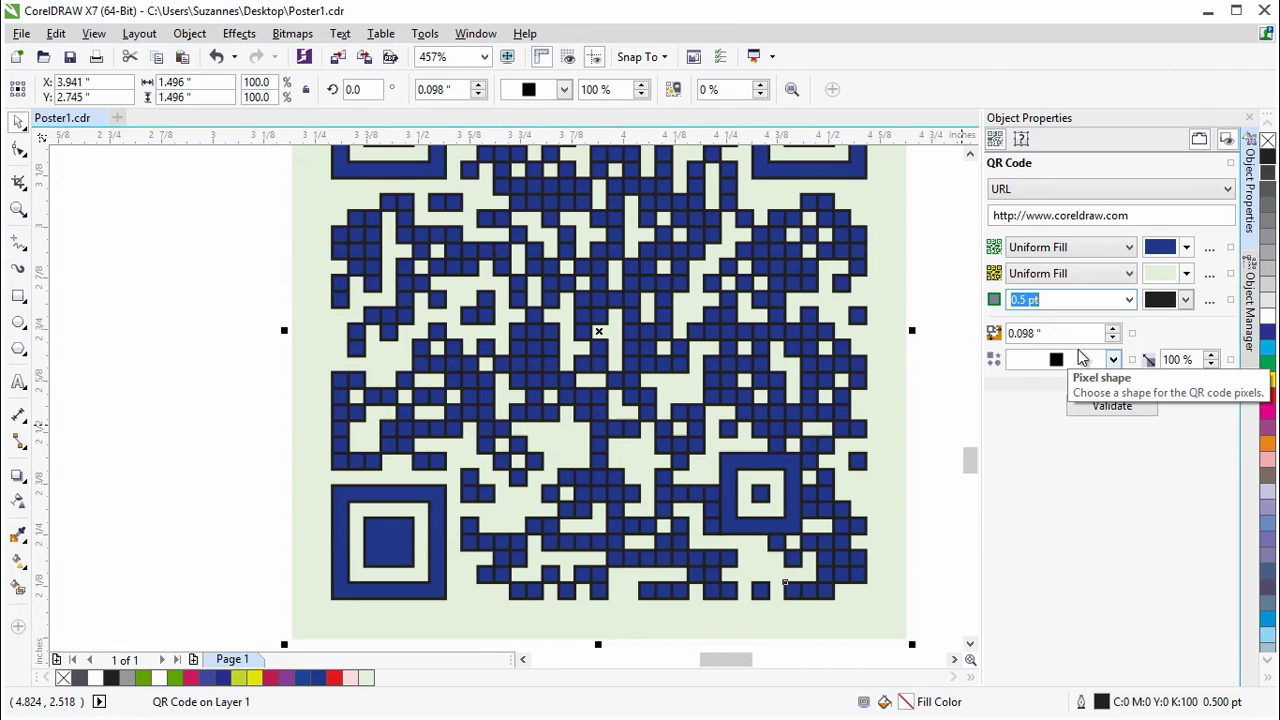
left_click(1185, 301)
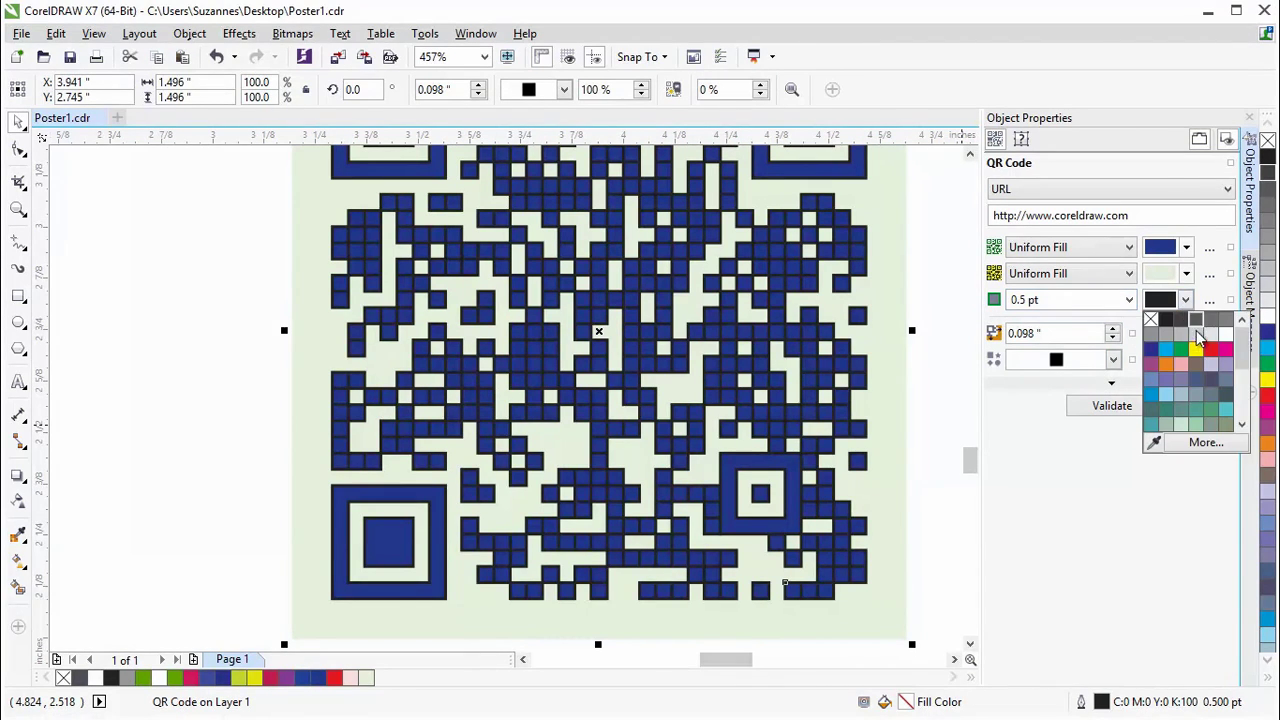
left_click(1211, 348)
left_click(1186, 302)
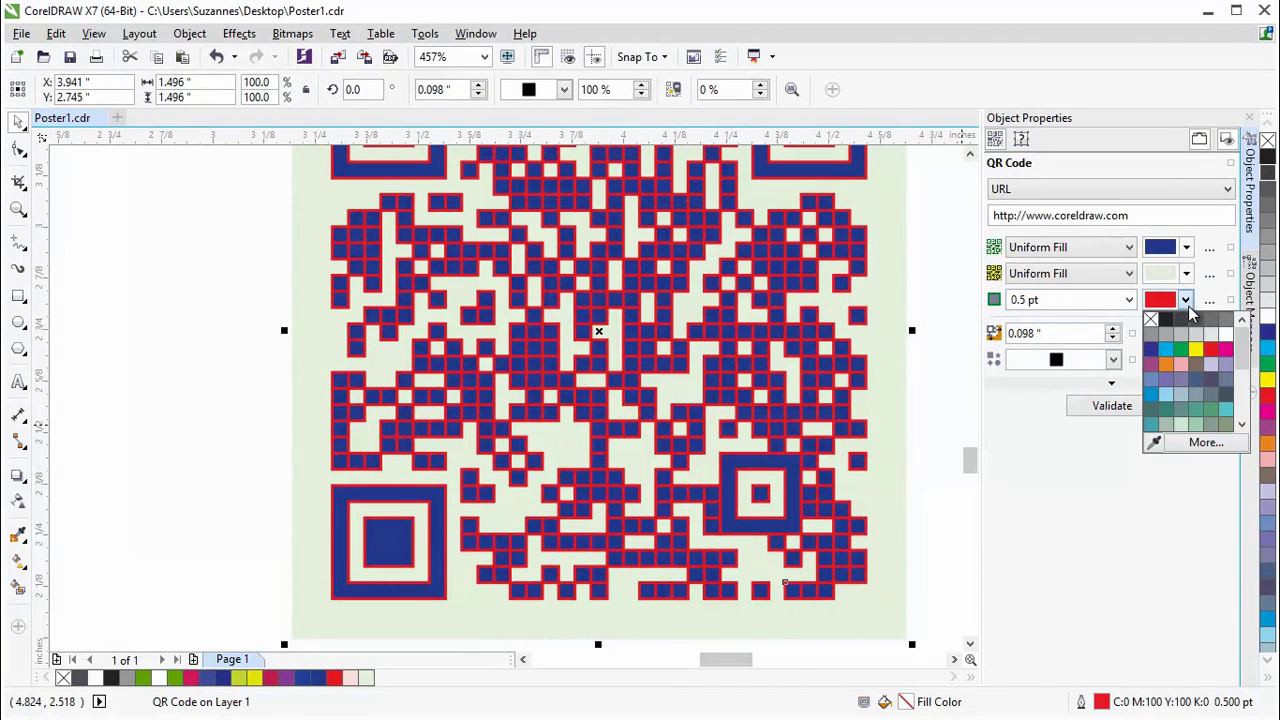
left_click(1166, 319)
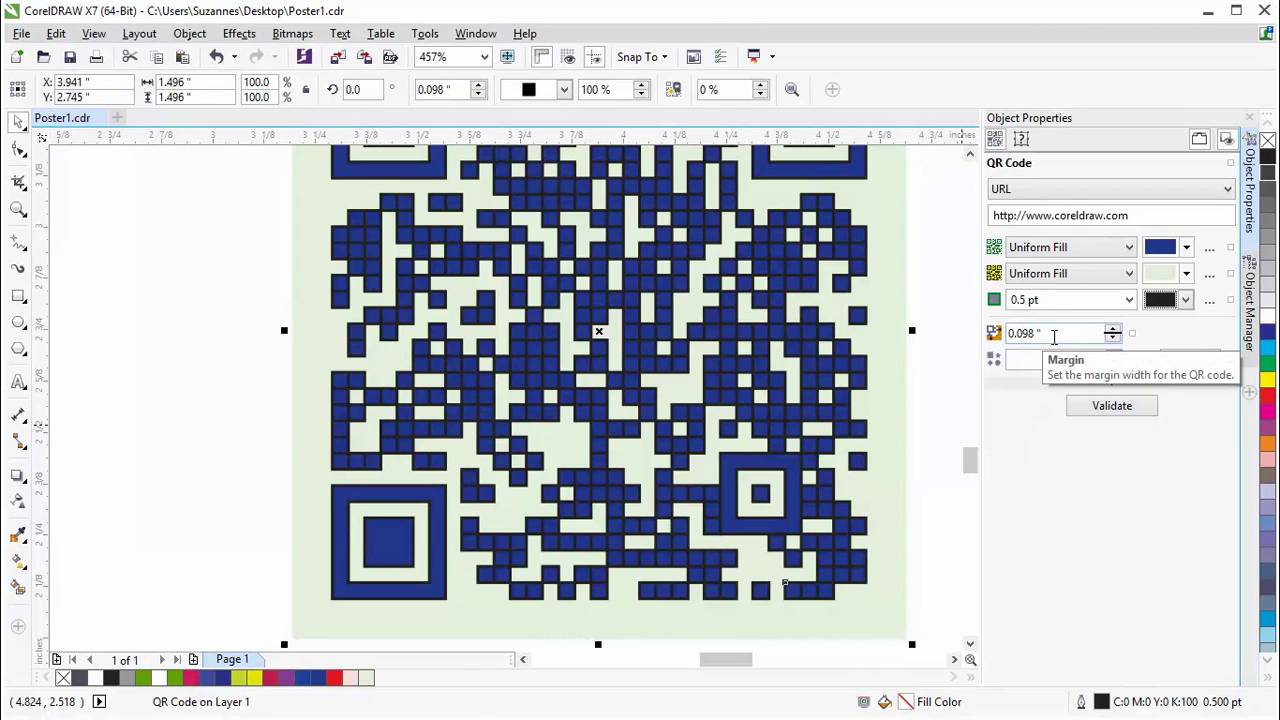
- Increase the QR code margin from 0.098 to 0.3 inches
left_click_drag(1057, 338, 1018, 334)
type("1")
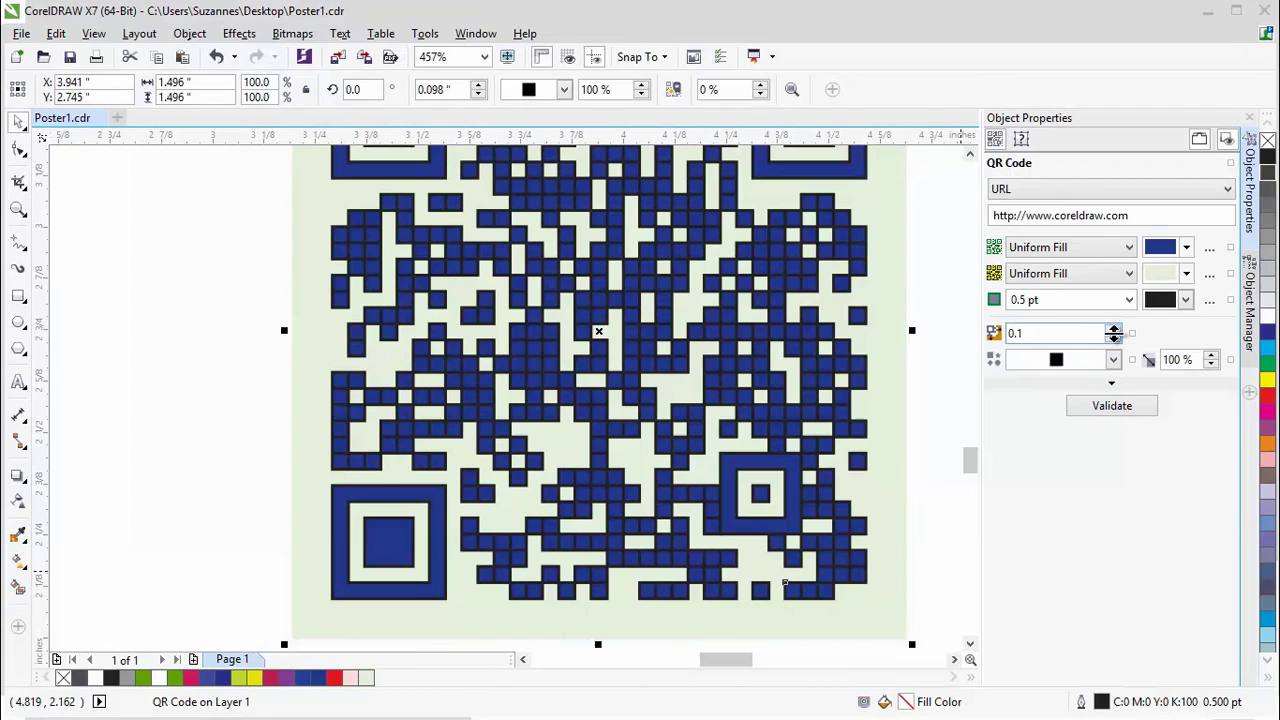
left_click(1113, 331)
mouse_move(1112, 330)
left_mouse_down()
mouse_move(1110, 305)
mouse_move(1109, 317)
left_mouse_up()
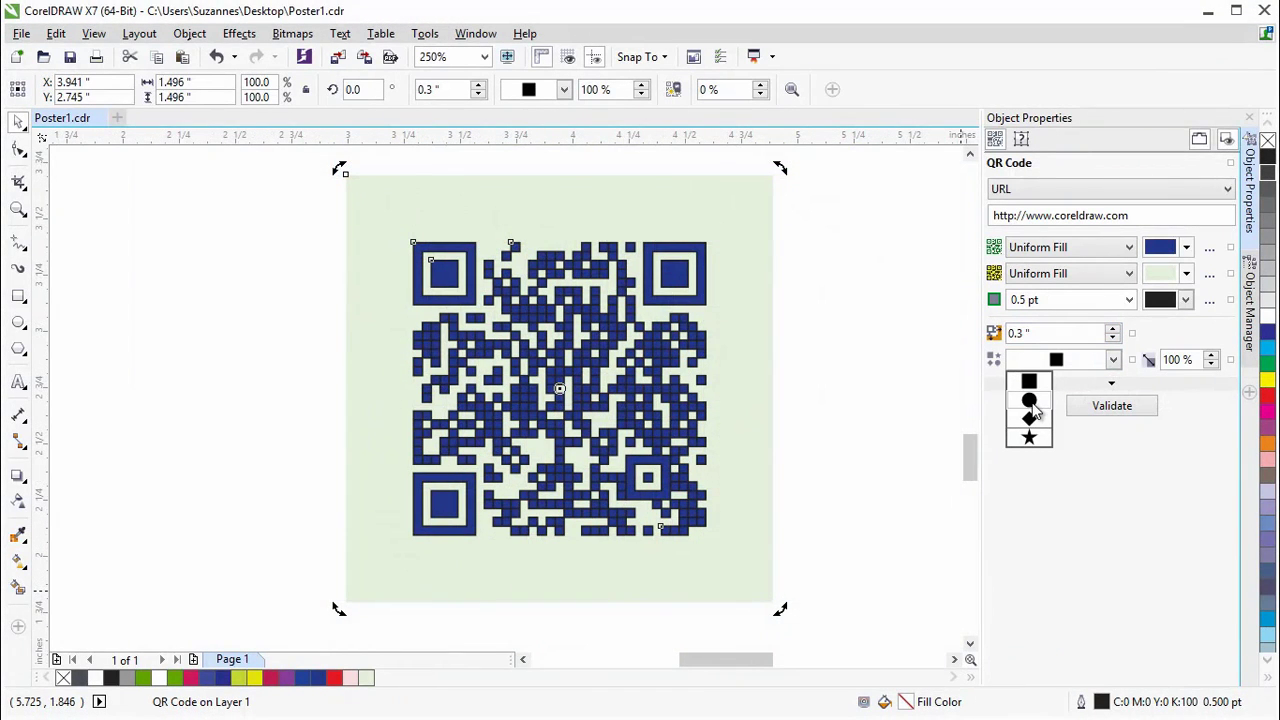
left_click(1030, 401)
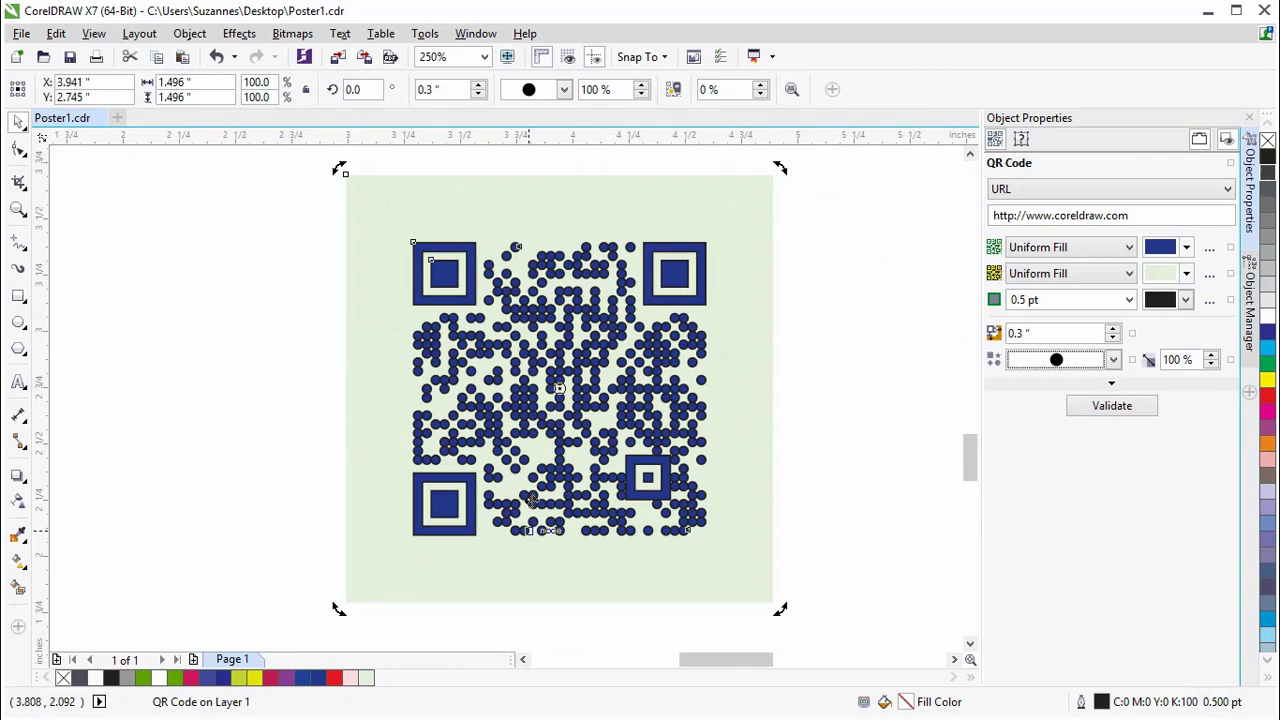
left_click(1112, 360)
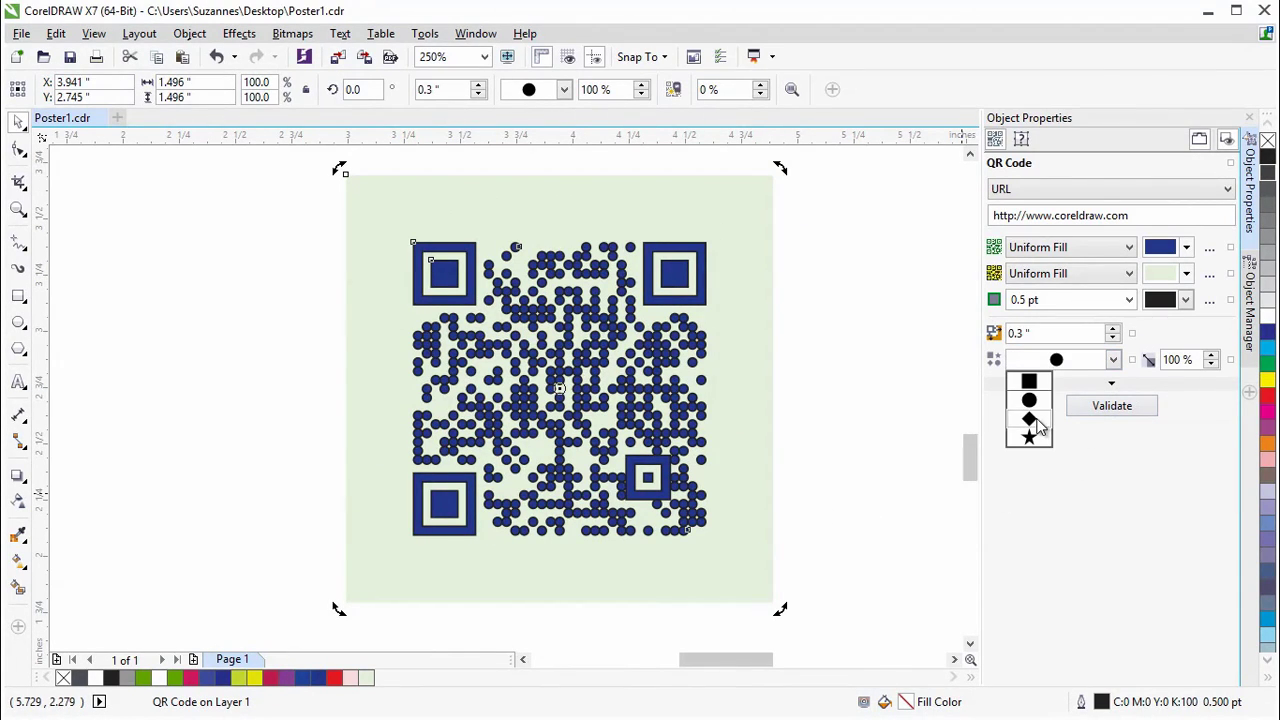
left_click(1041, 419)
left_click(1113, 360)
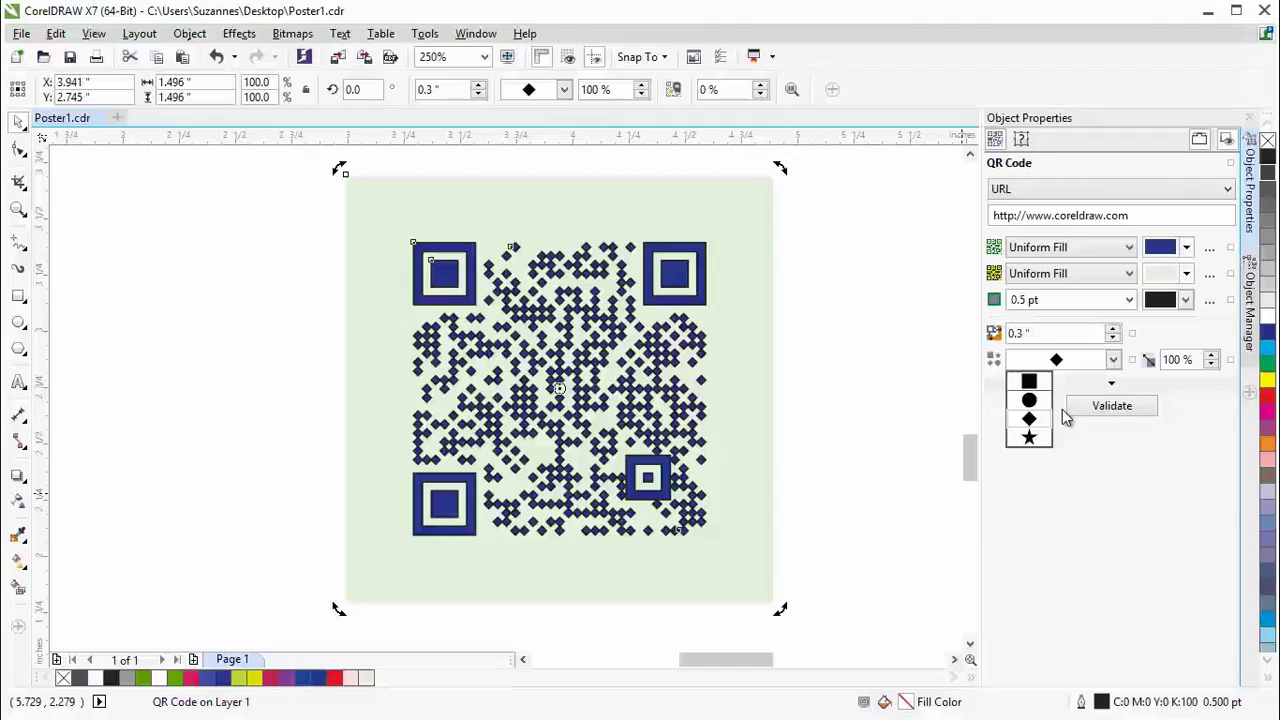
left_click(1033, 440)
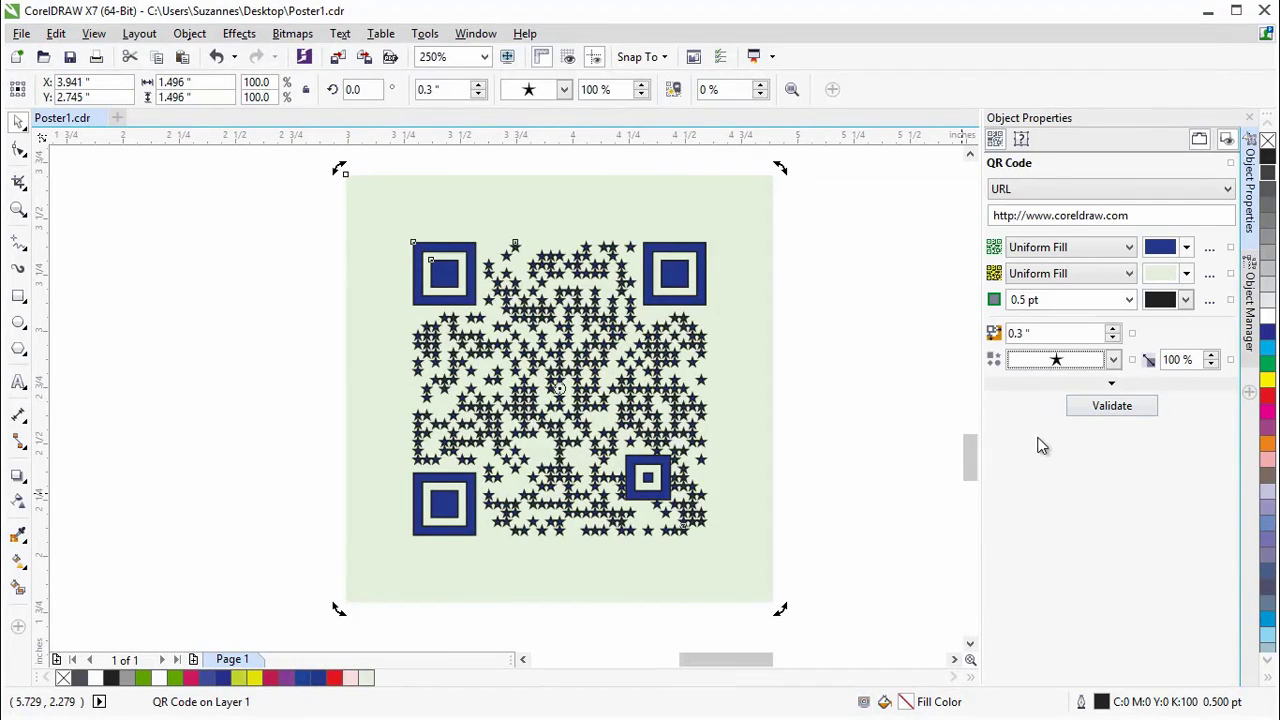
left_click(1113, 360)
left_click(1041, 388)
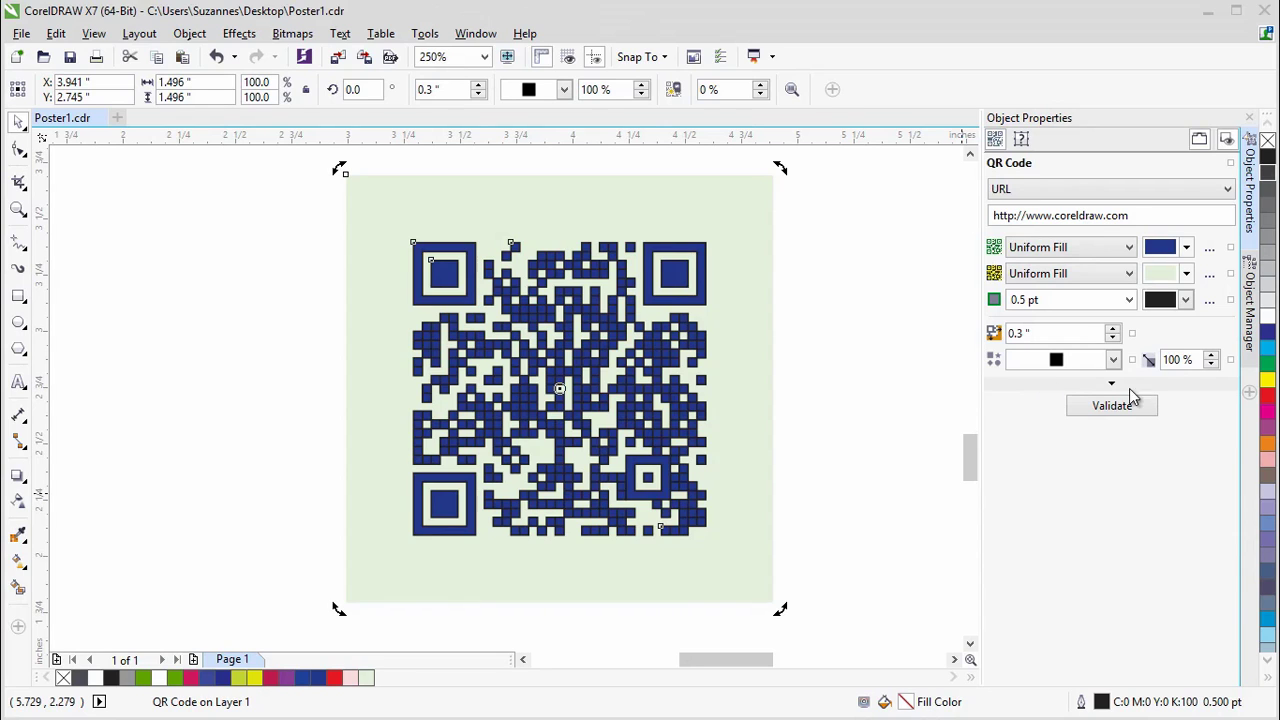
- Reduce the QR pixel size to 60 % and apply it
left_click(1213, 355)
left_click(1213, 355)
left_click_drag(1213, 359, 1208, 384)
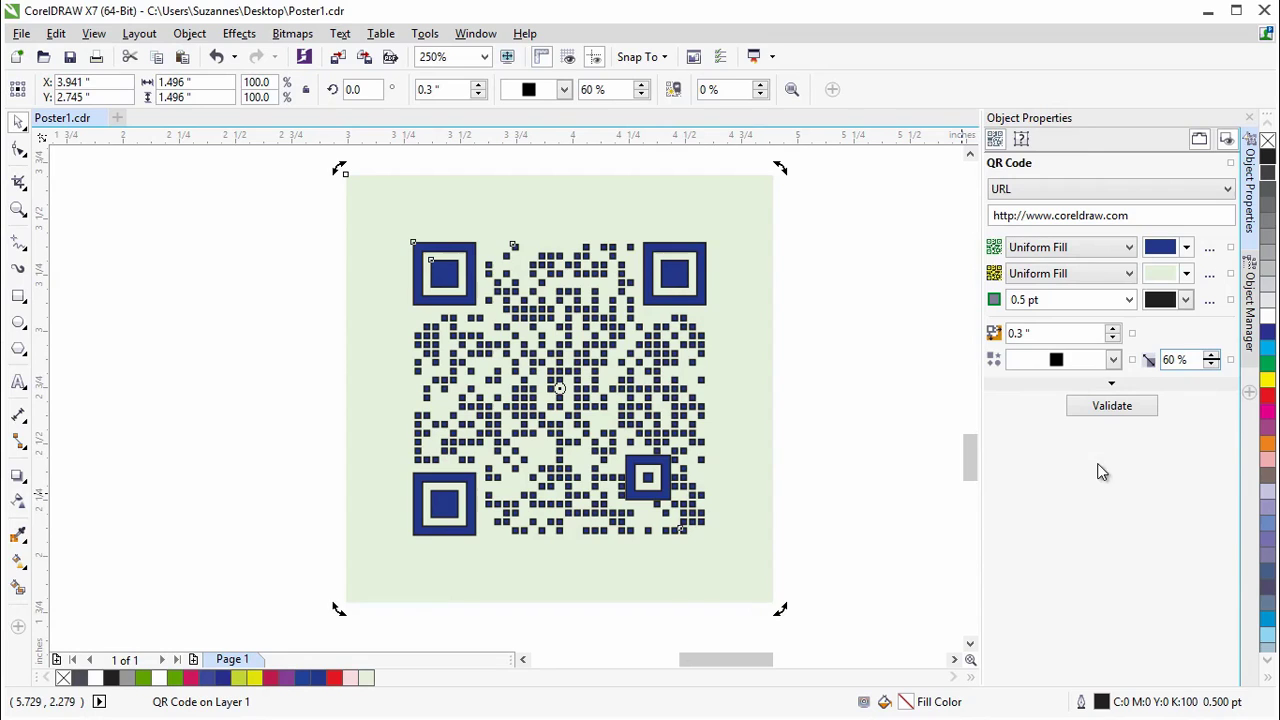
key("ctrl+q")
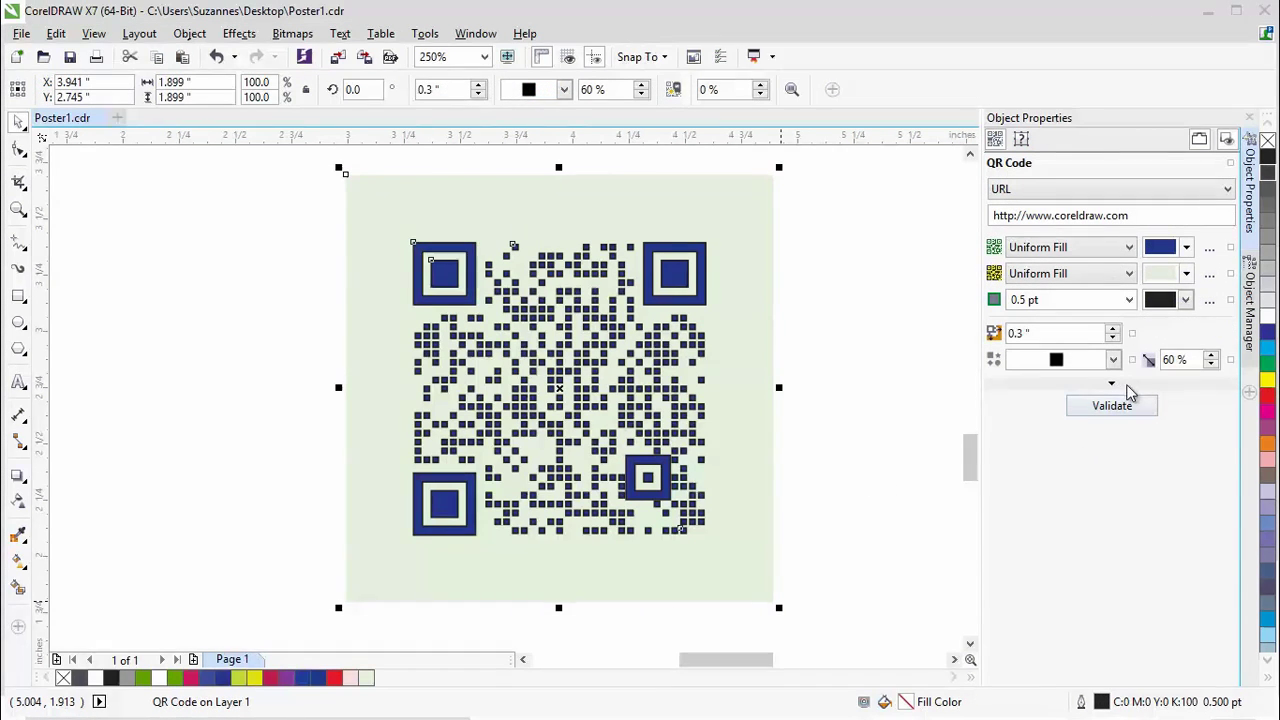
- Set pixel roundness to 100 %, turning Weld Pixels on and then off again
left_click(1112, 387)
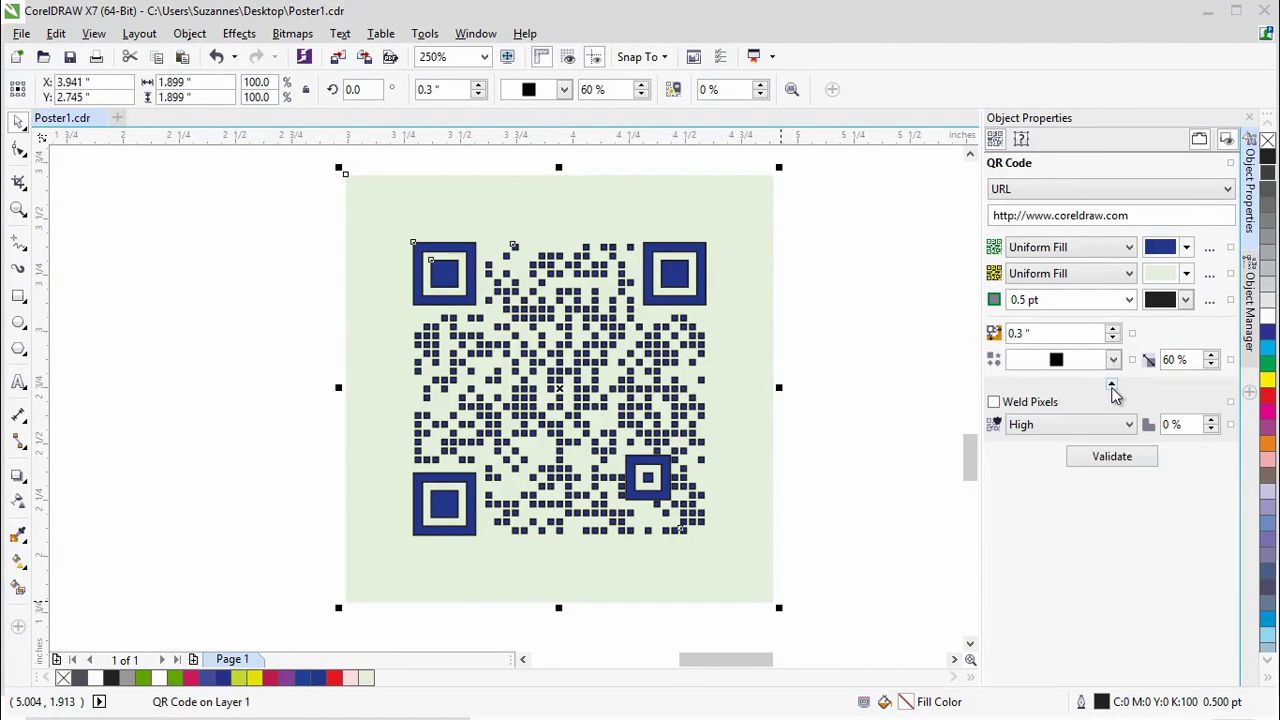
left_click(994, 403)
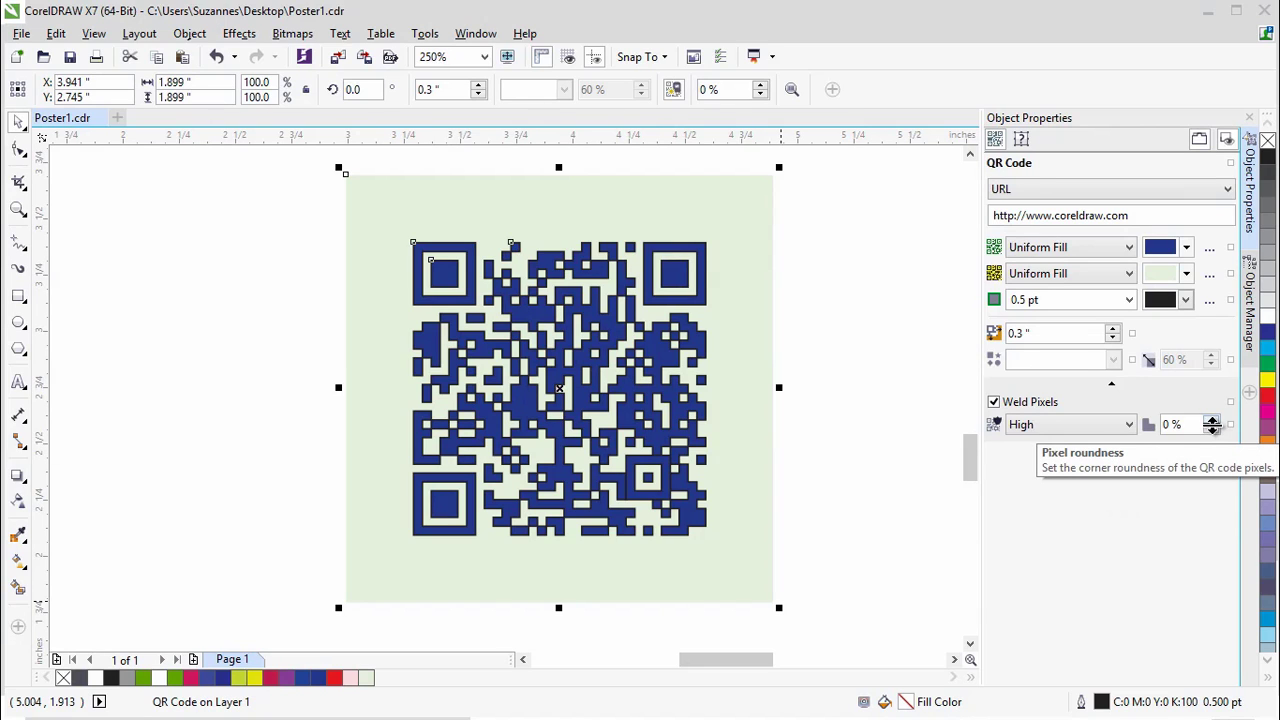
left_click_drag(1212, 425, 1212, 398)
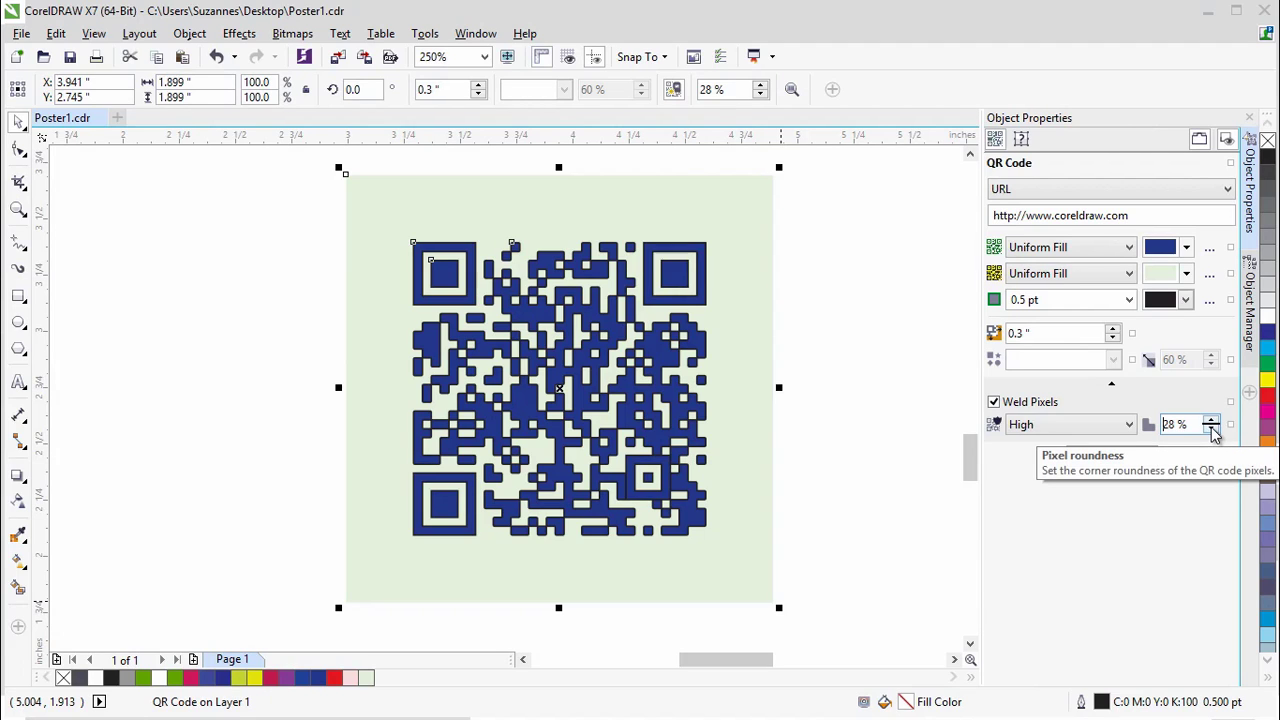
left_click(1211, 422)
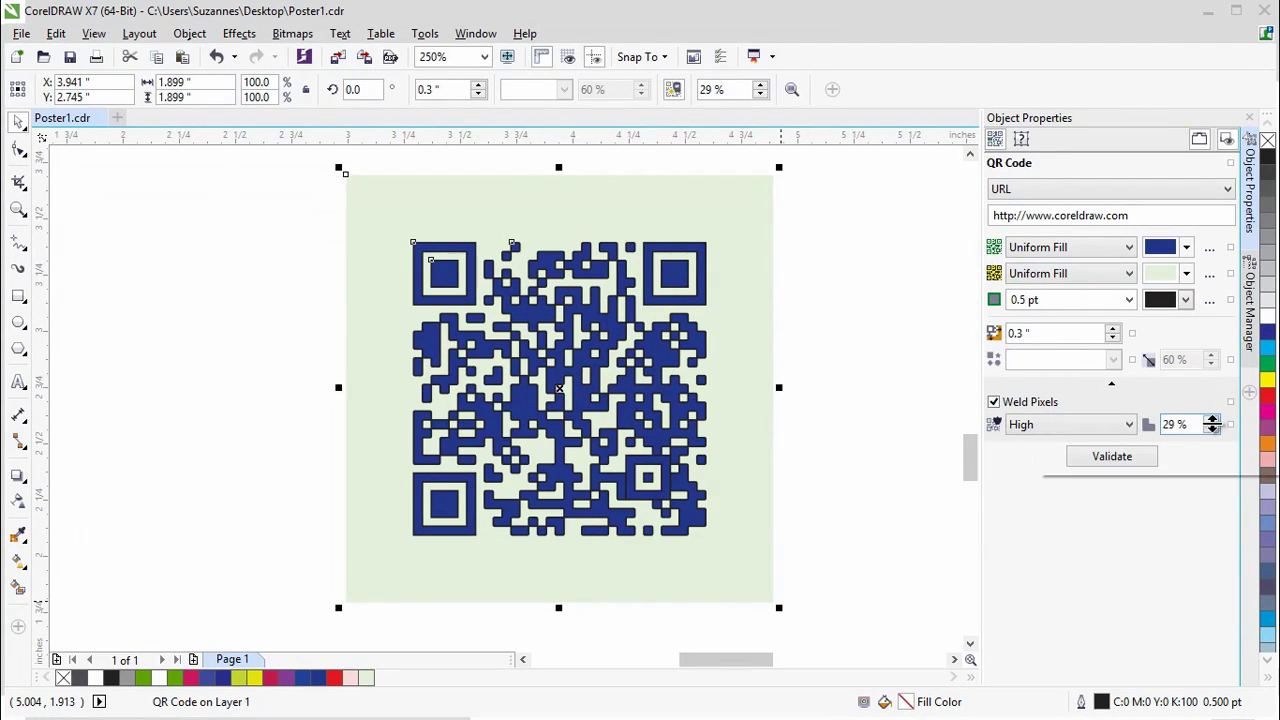
mouse_move(1211, 422)
left_mouse_down()
mouse_move(1211, 385)
mouse_move(1211, 417)
left_mouse_up()
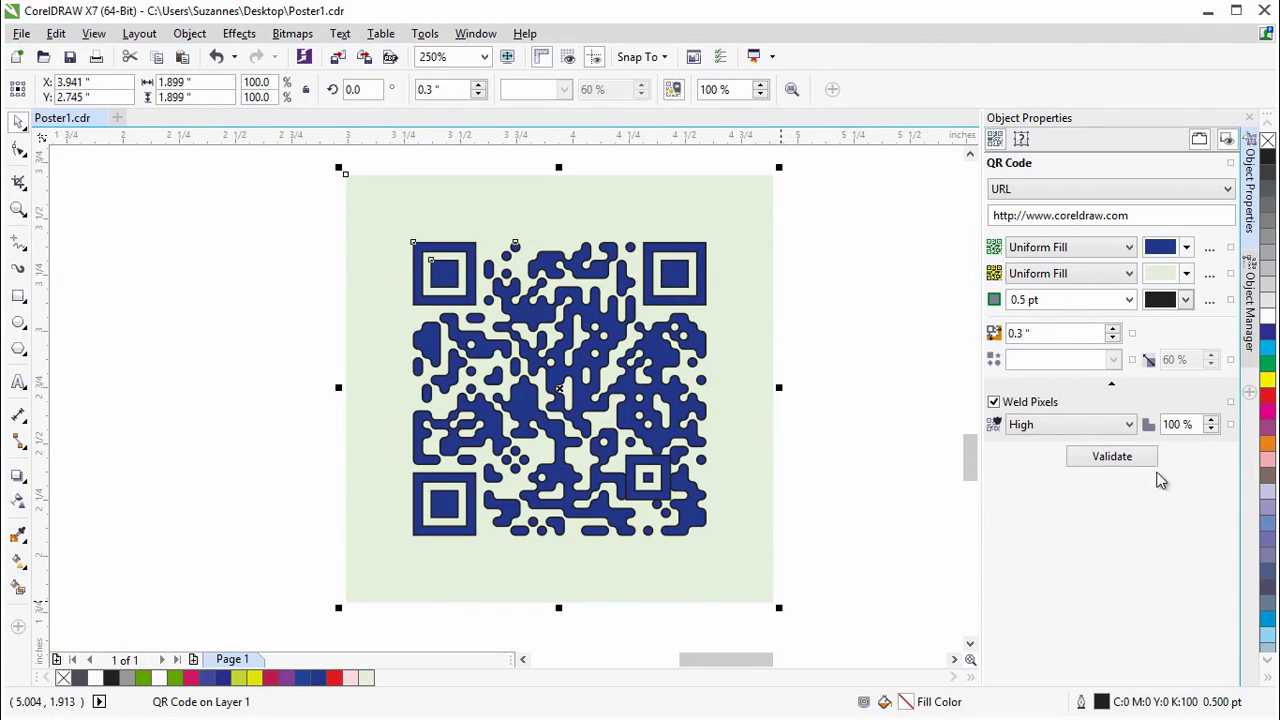
left_click(995, 402)
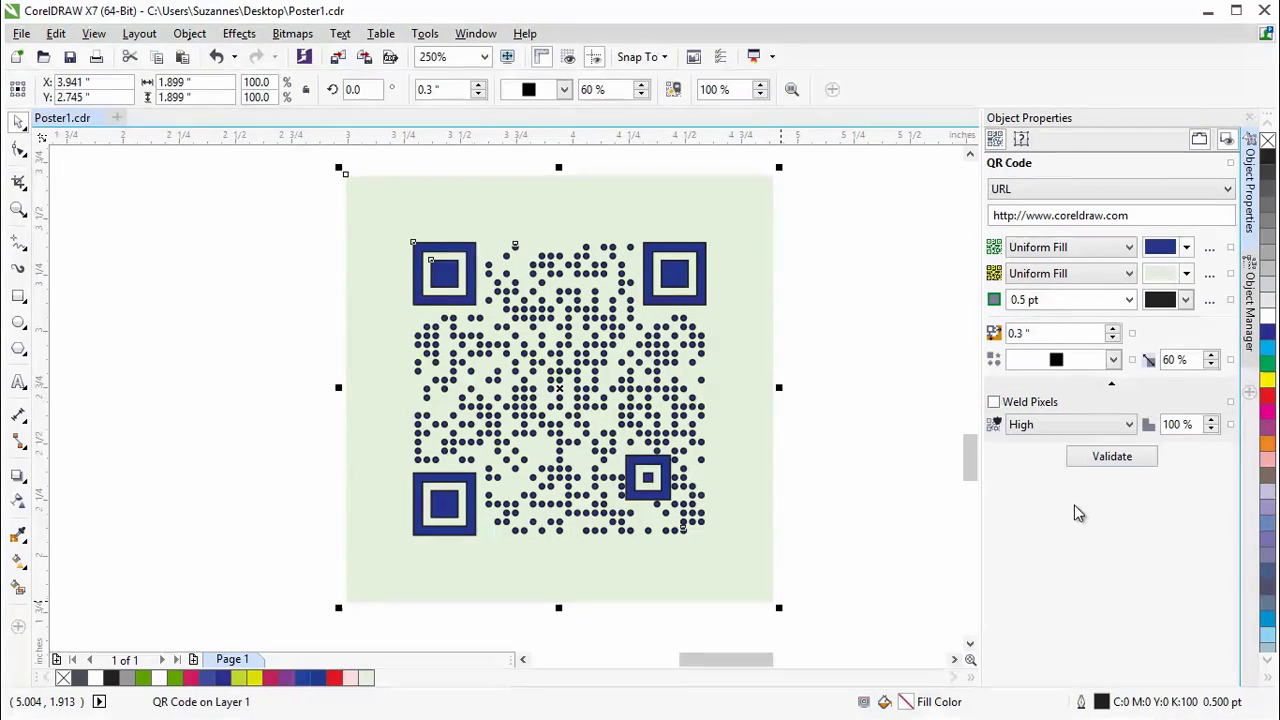
left_click(1113, 360)
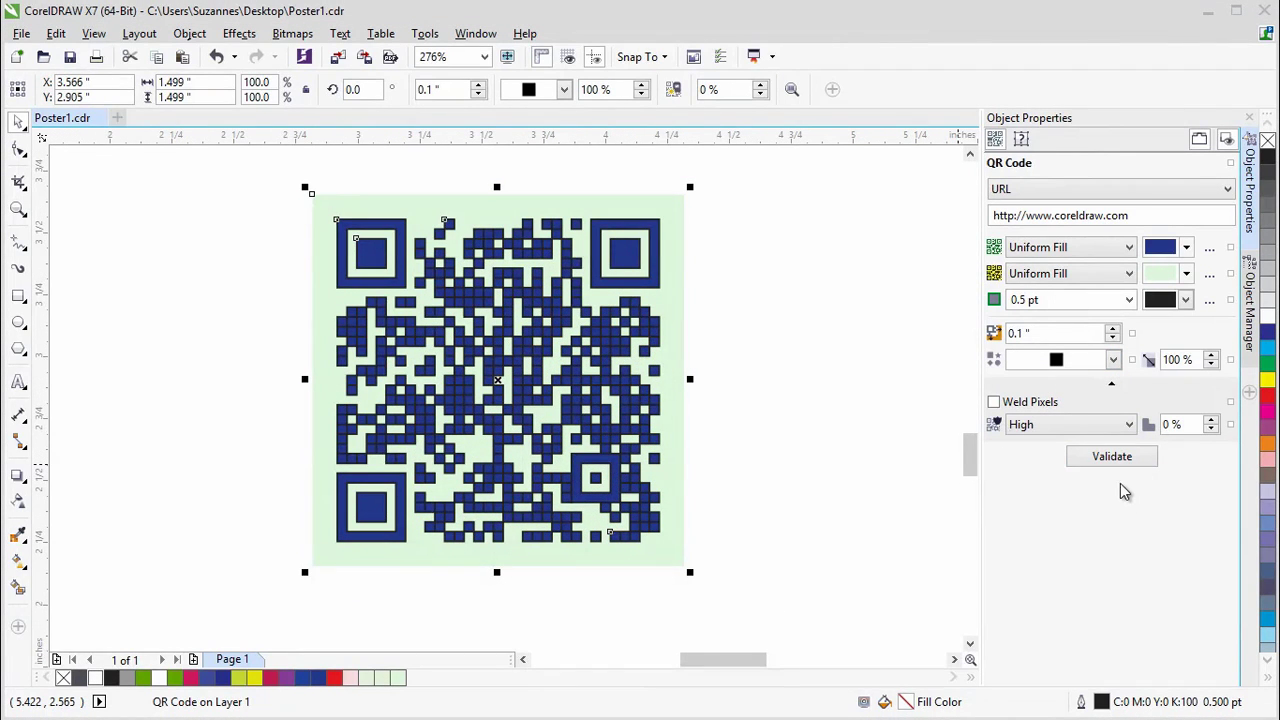
left_click(1231, 163)
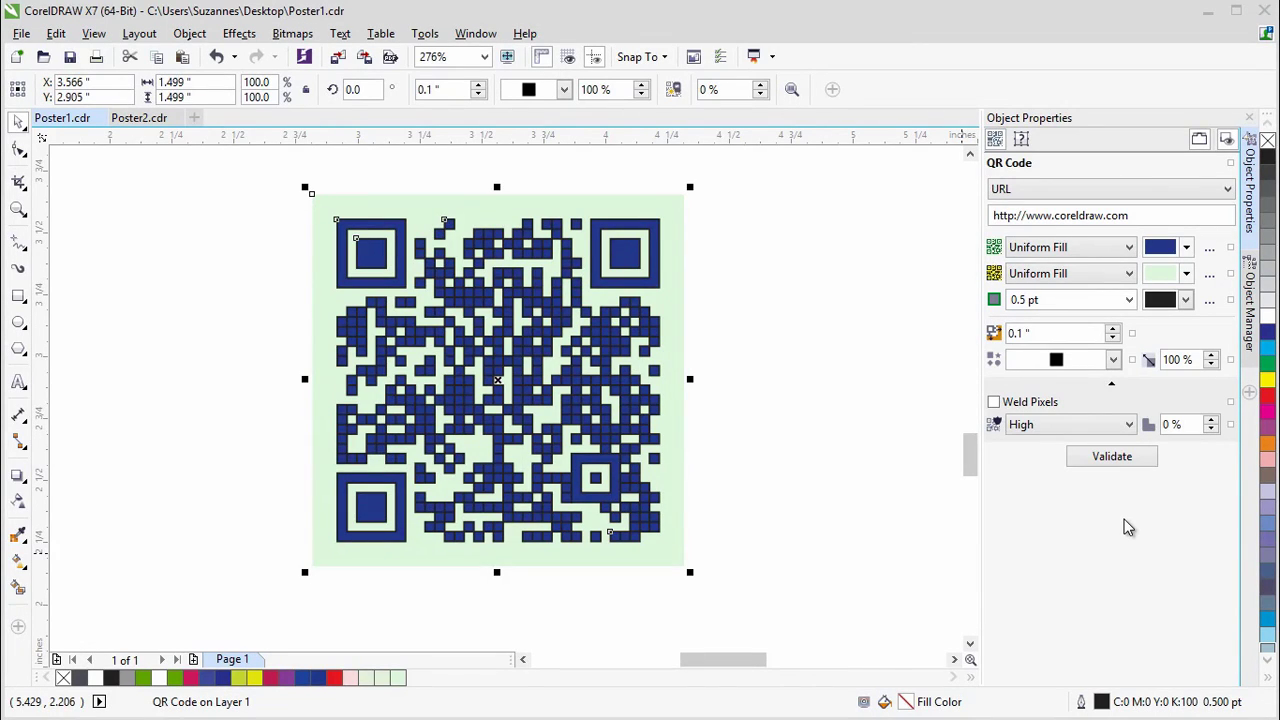
left_click(1132, 425)
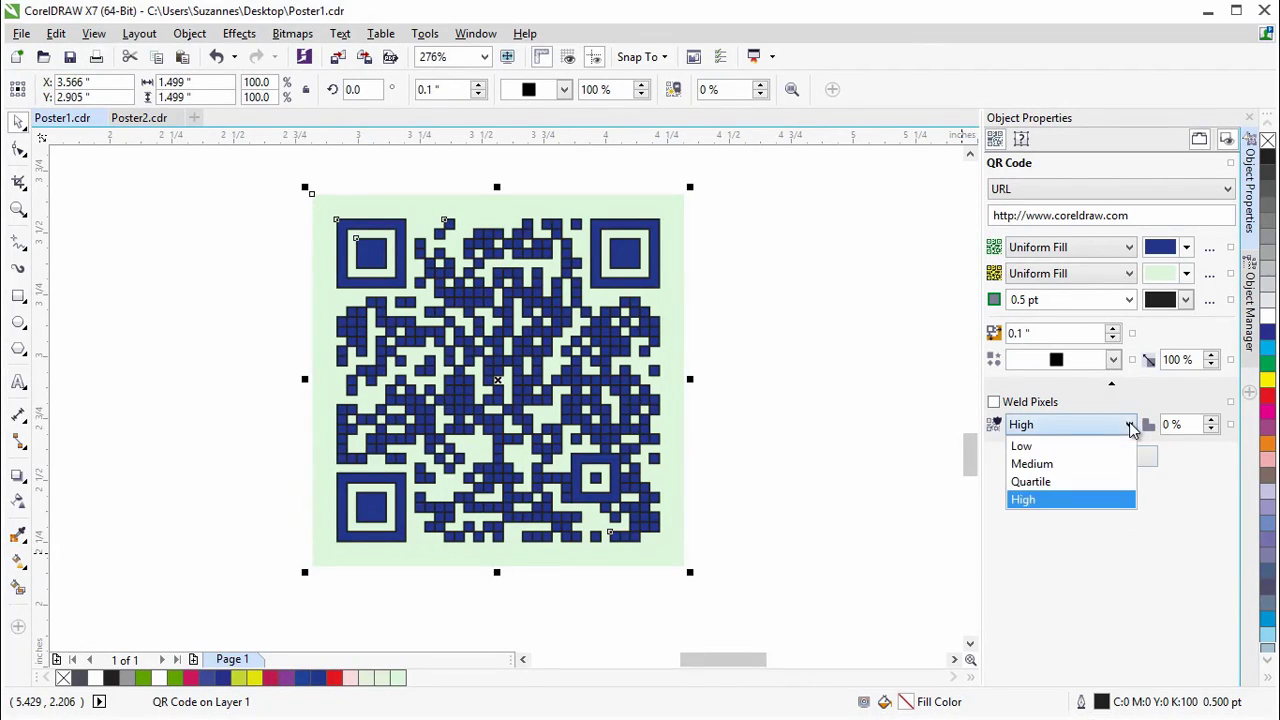
left_click(1100, 500)
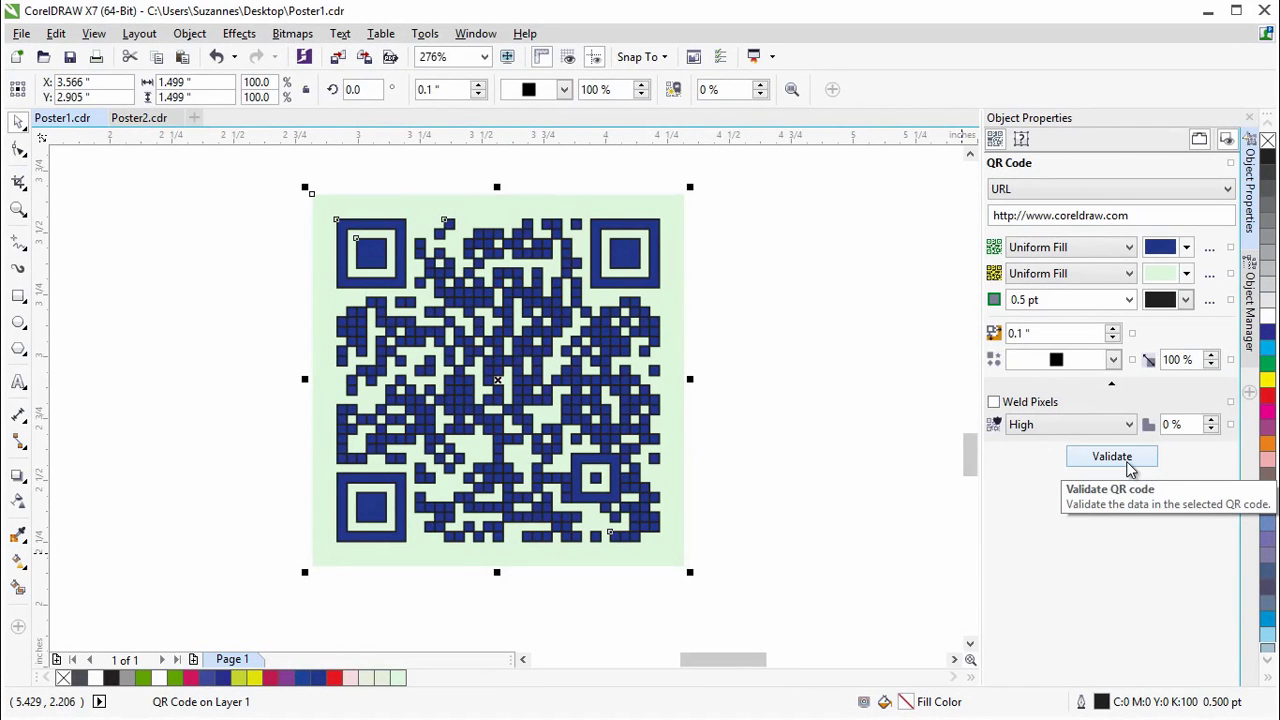
left_click(1129, 463)
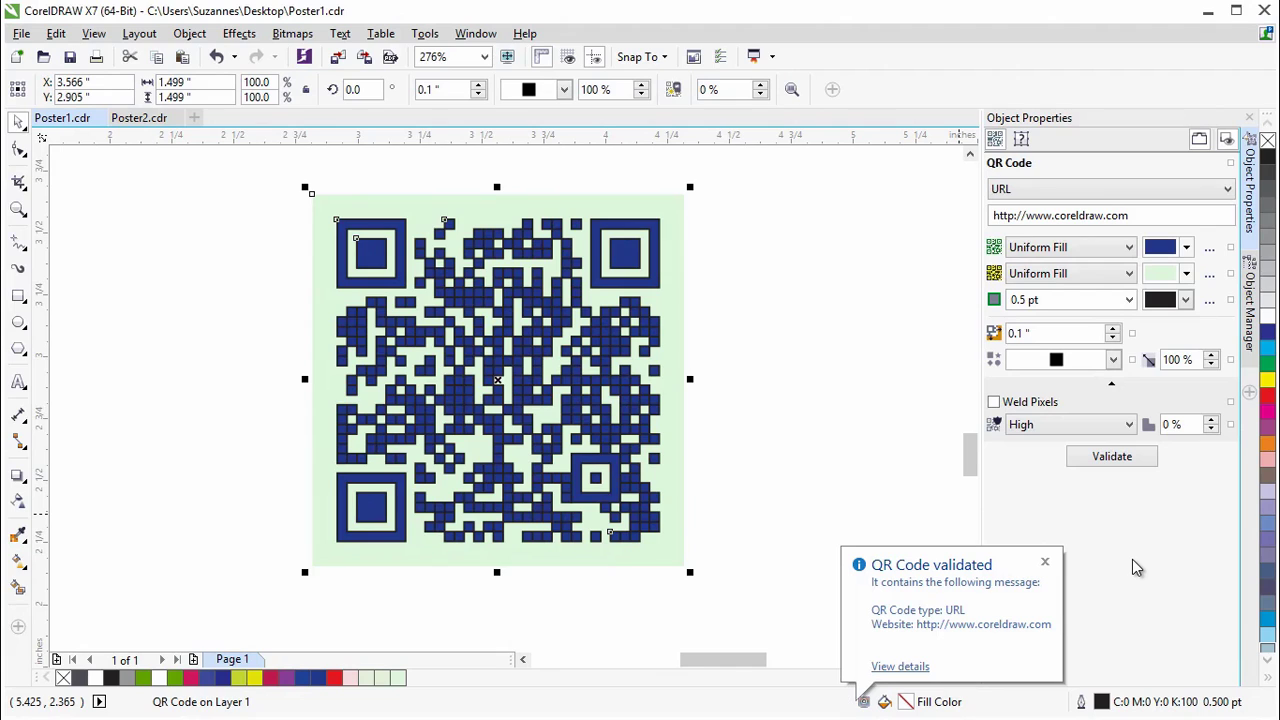
left_click(905, 667)
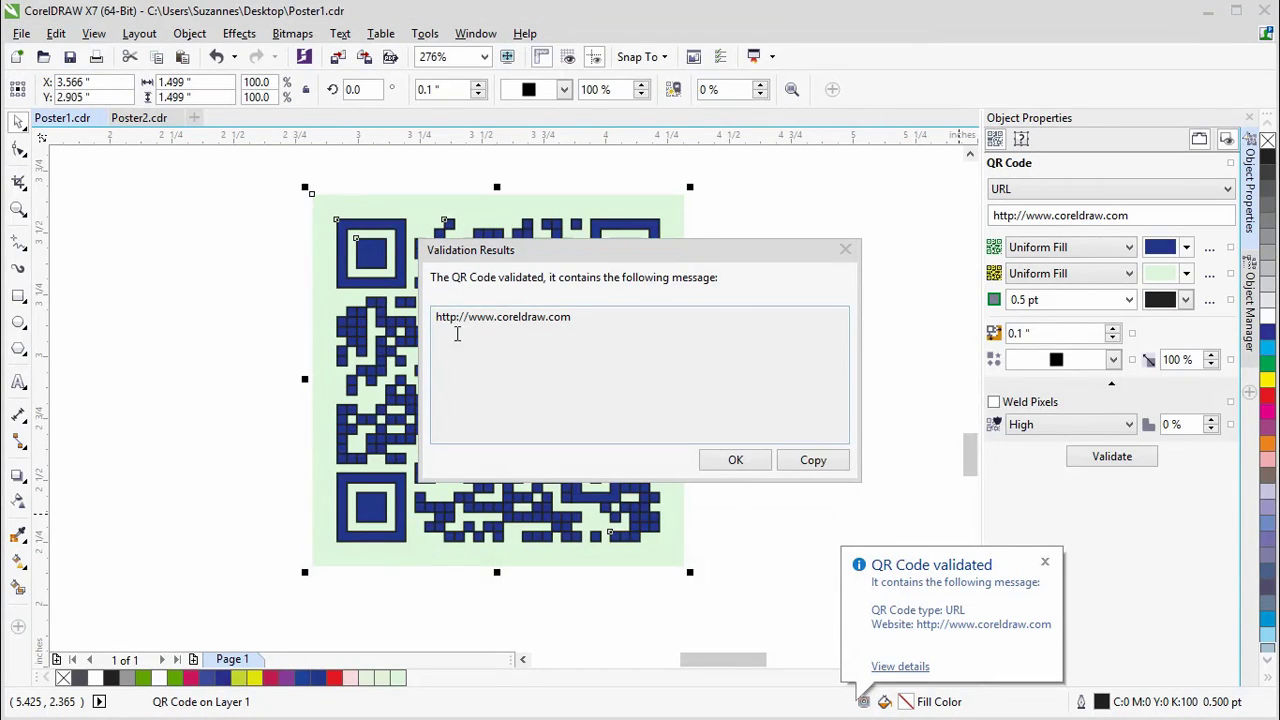
left_click(735, 460)
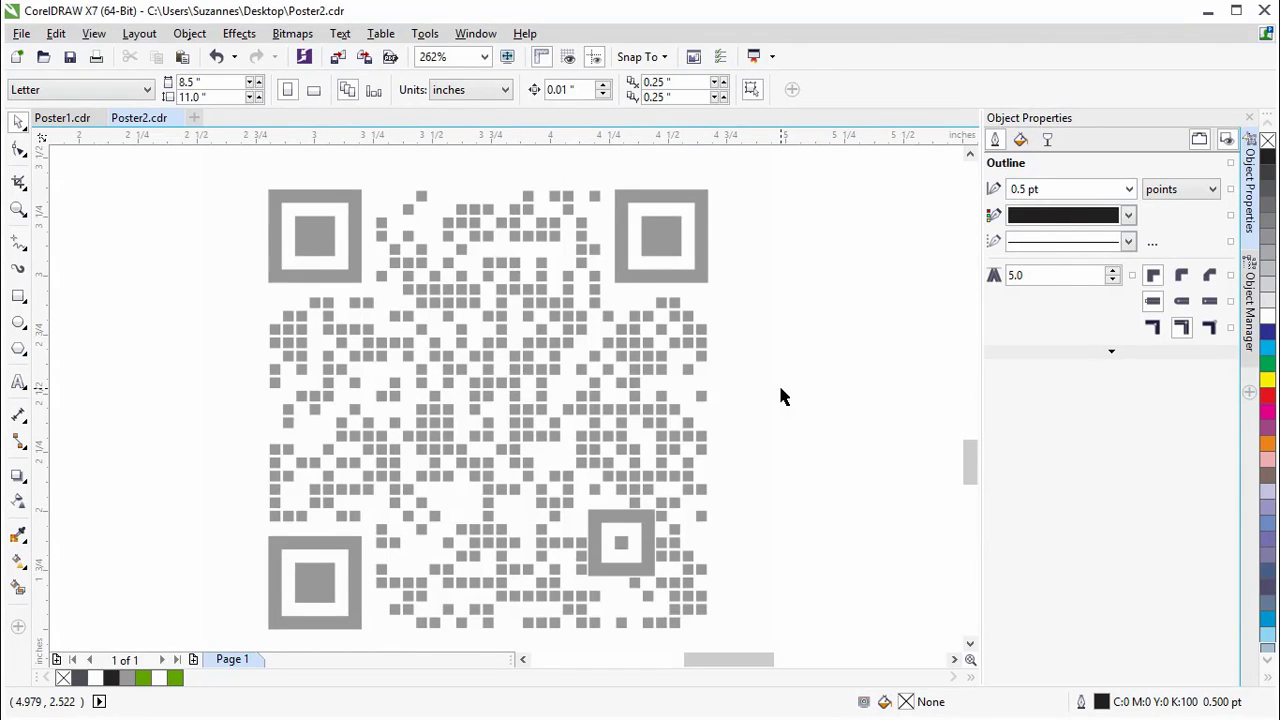
- Import BalloonLogo.cdr and place it over the centre of the grey QR code
left_click(21, 33)
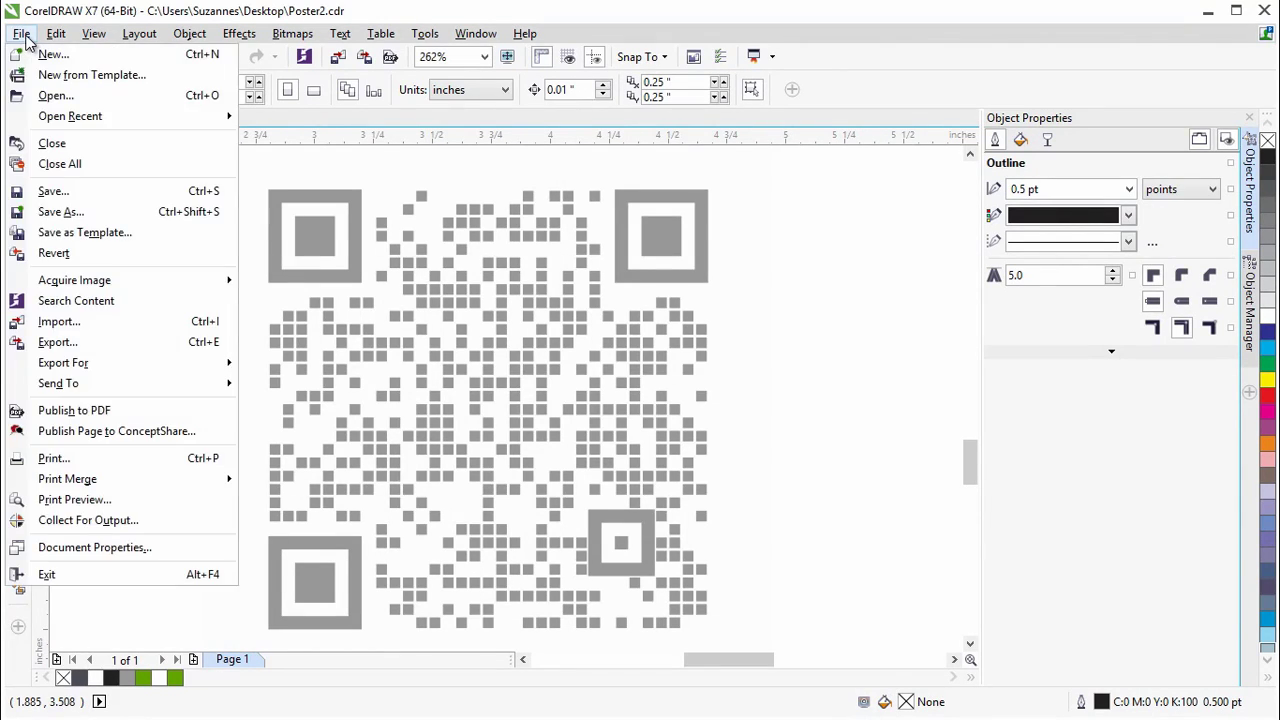
left_click(66, 321)
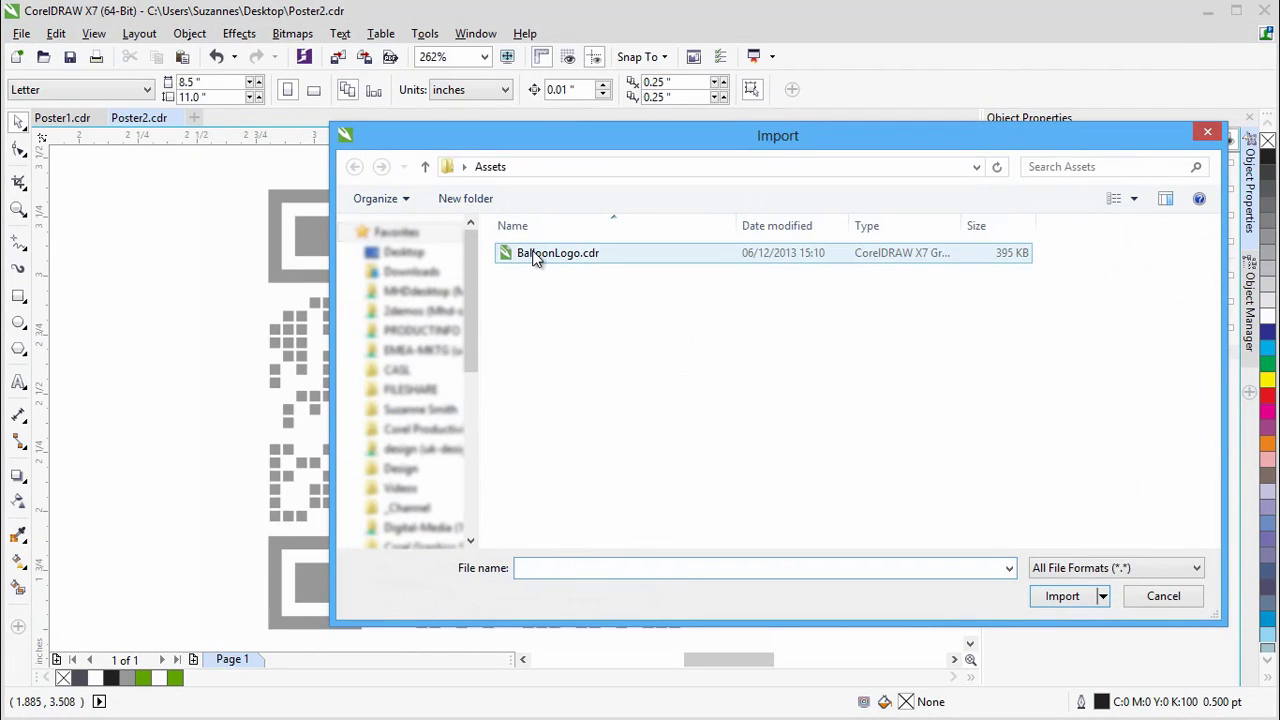
left_click(537, 257)
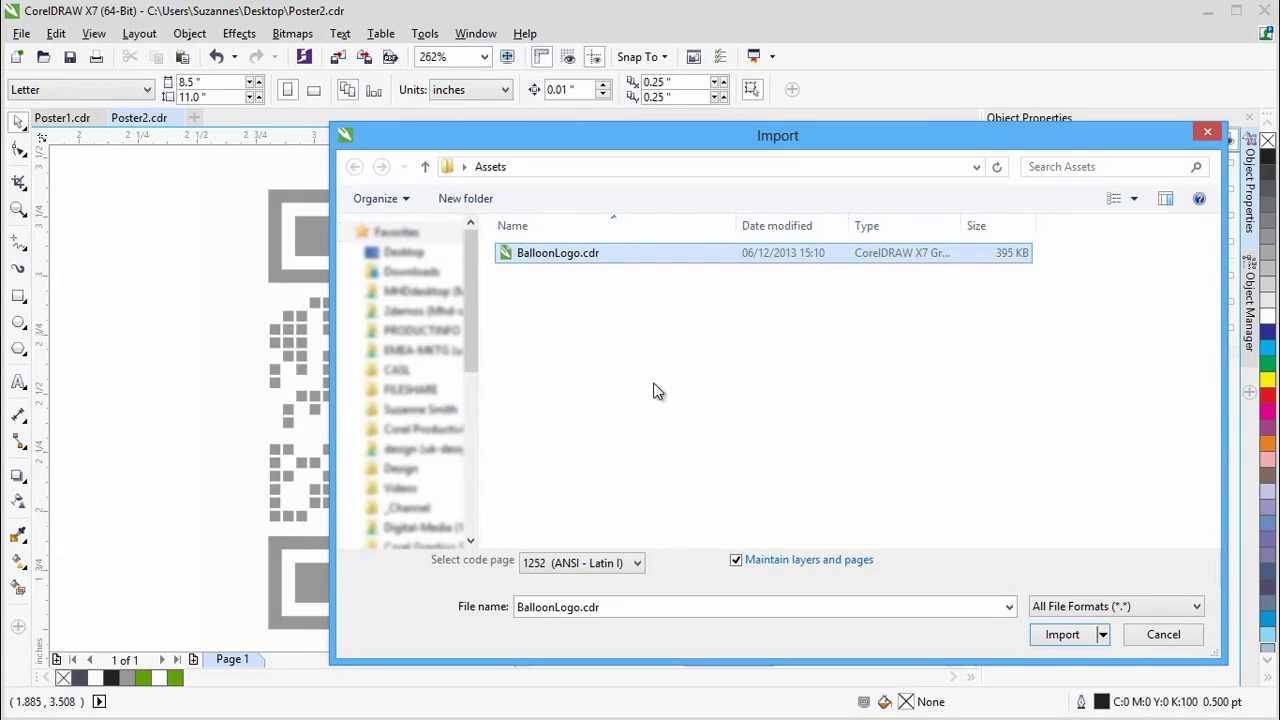
left_click(1063, 636)
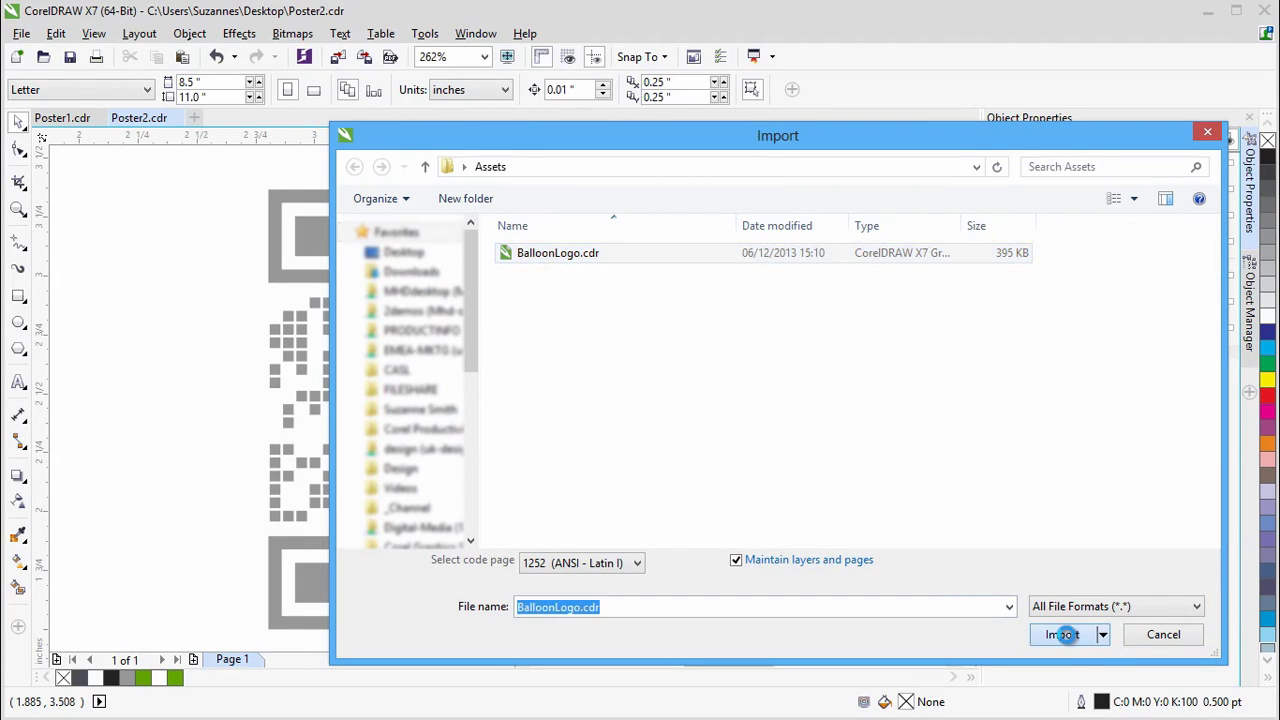
left_click_drag(376, 262, 580, 540)
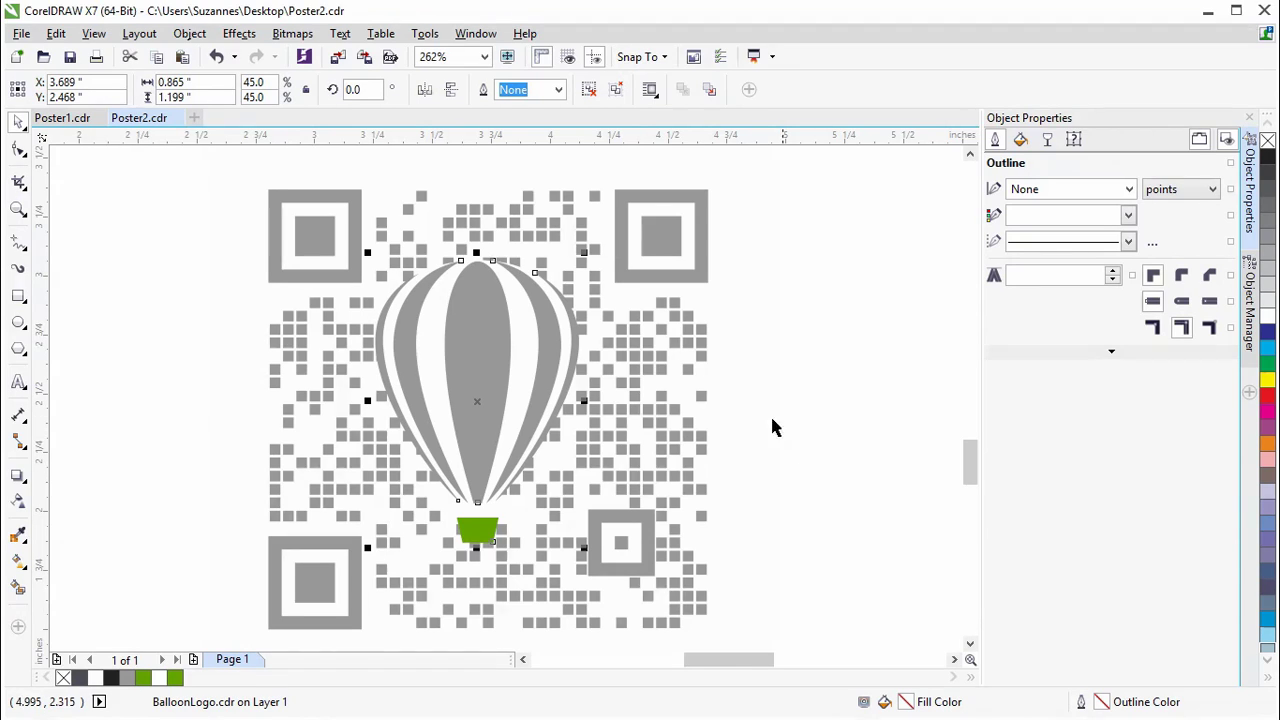
- Validate the grey QR code, then shrink the balloon logo to about 24.9% at its centre
left_click(703, 328)
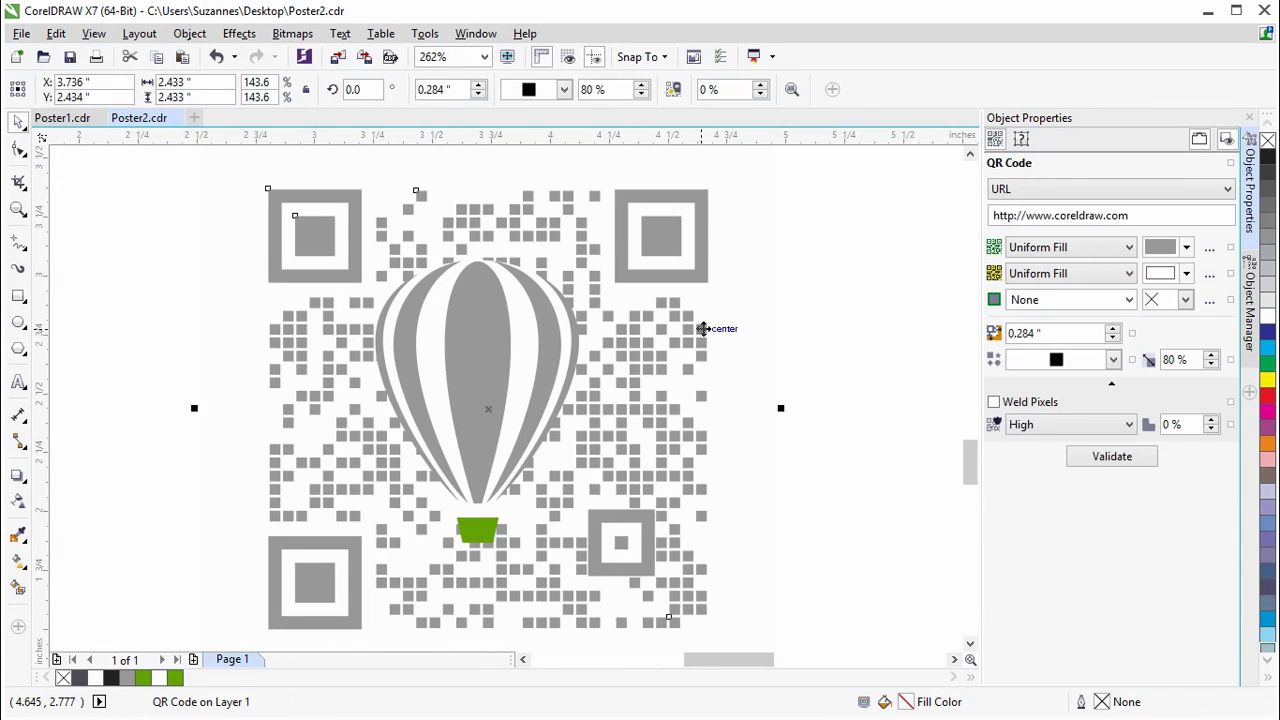
left_click(1114, 466)
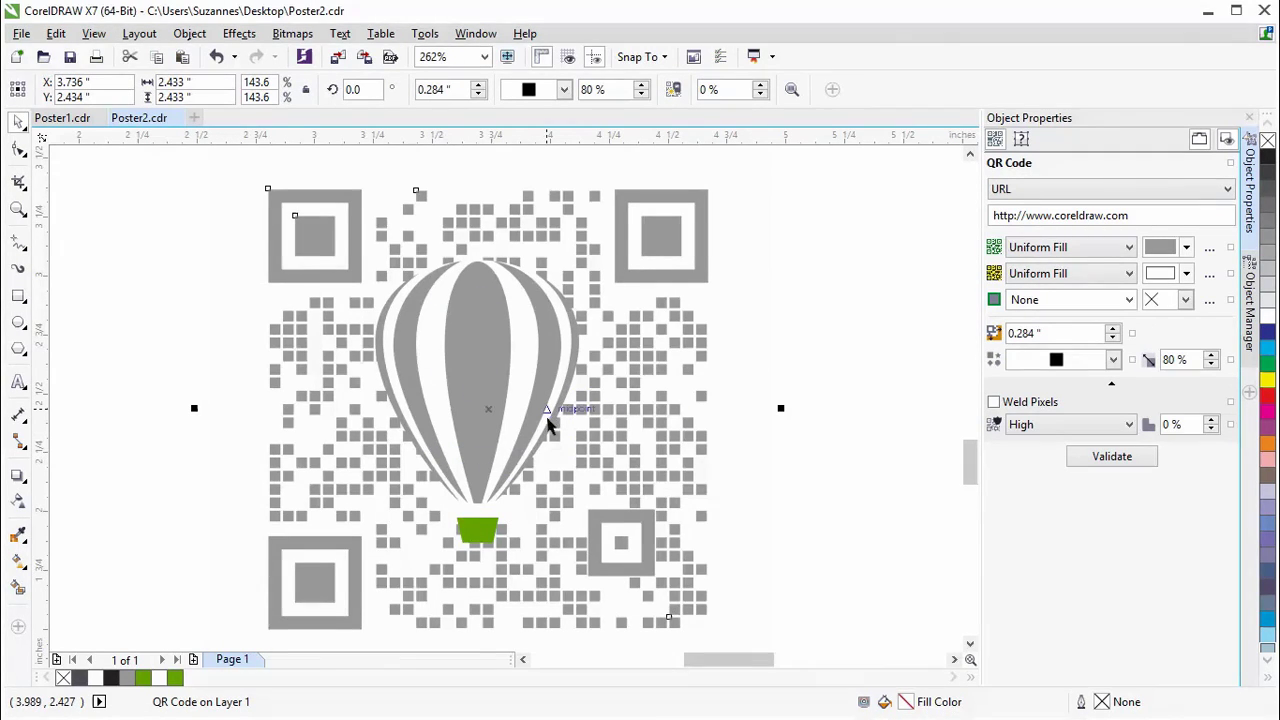
left_click(512, 372)
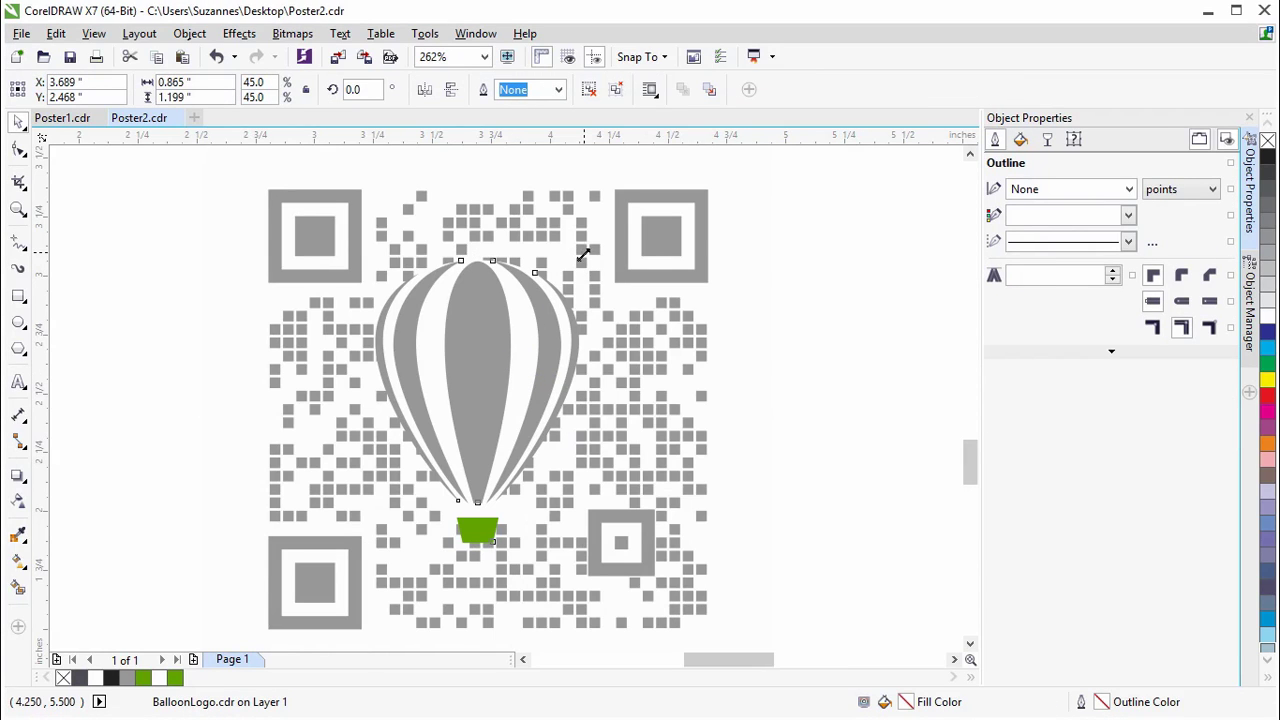
left_click_drag(584, 254, 542, 315)
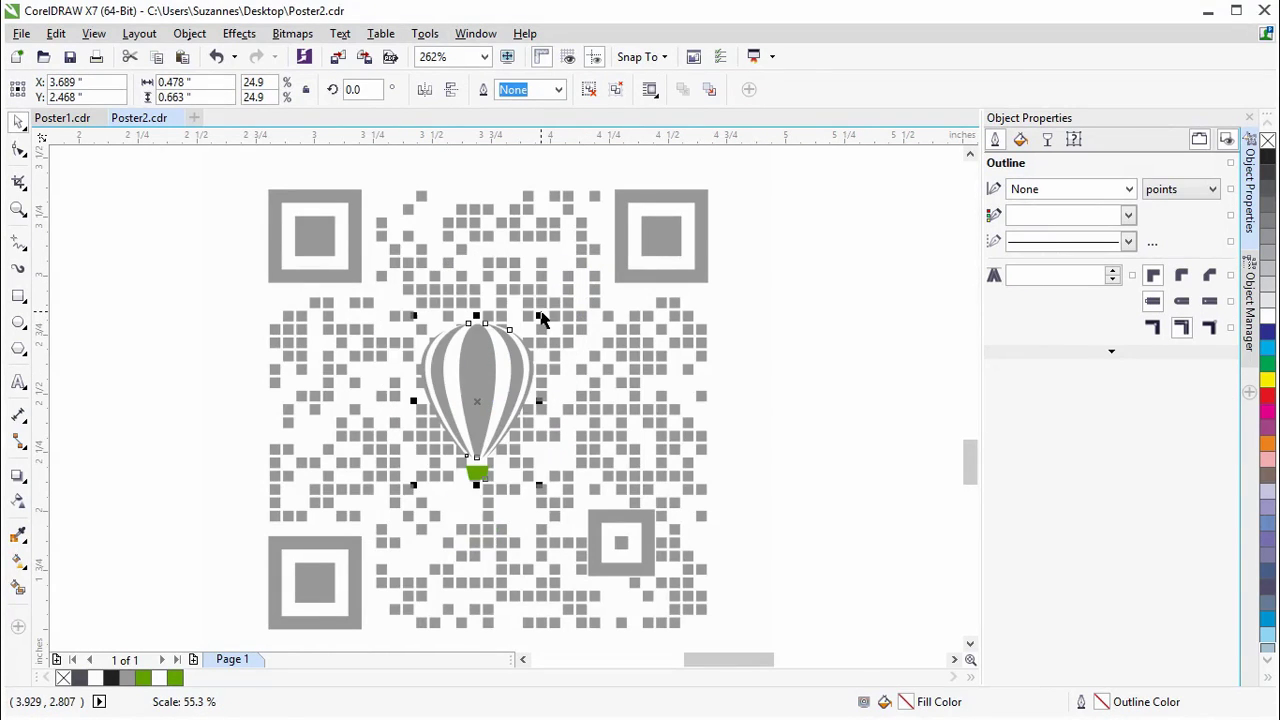
left_click(682, 447)
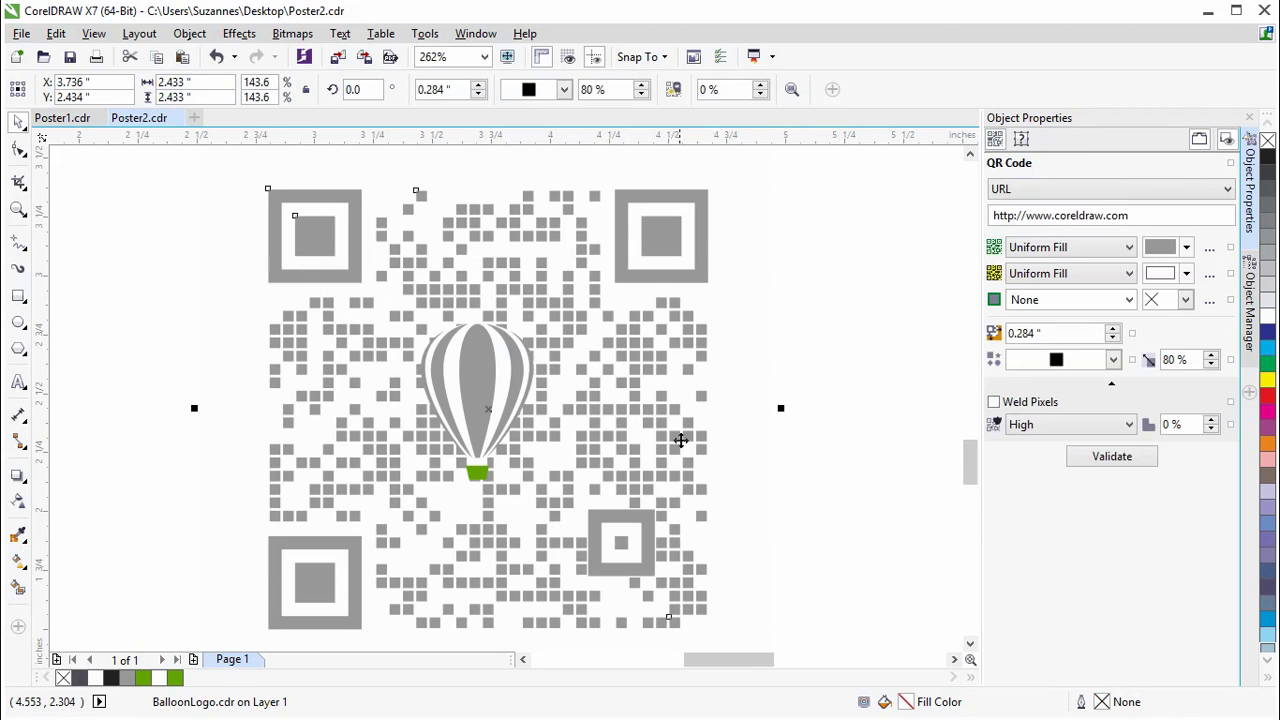
- Validate the grey QR code with the smaller balloon and view the full validation details
left_click(1110, 458)
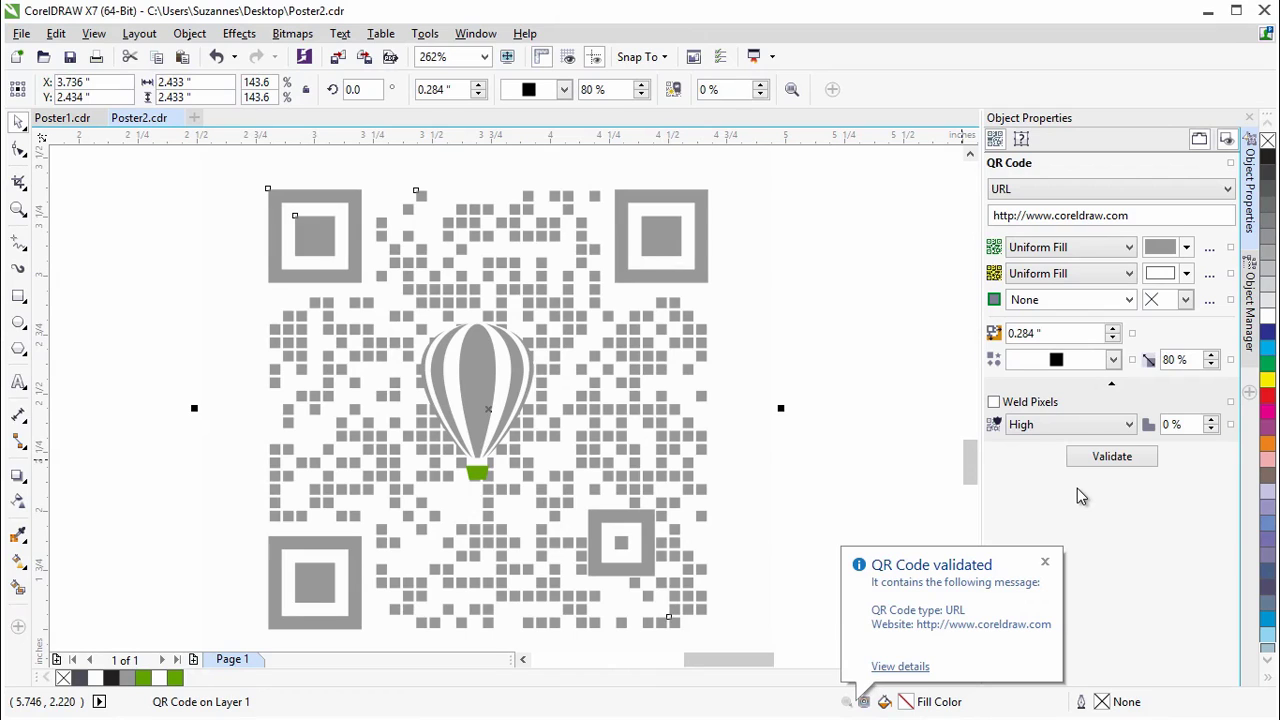
left_click(922, 667)
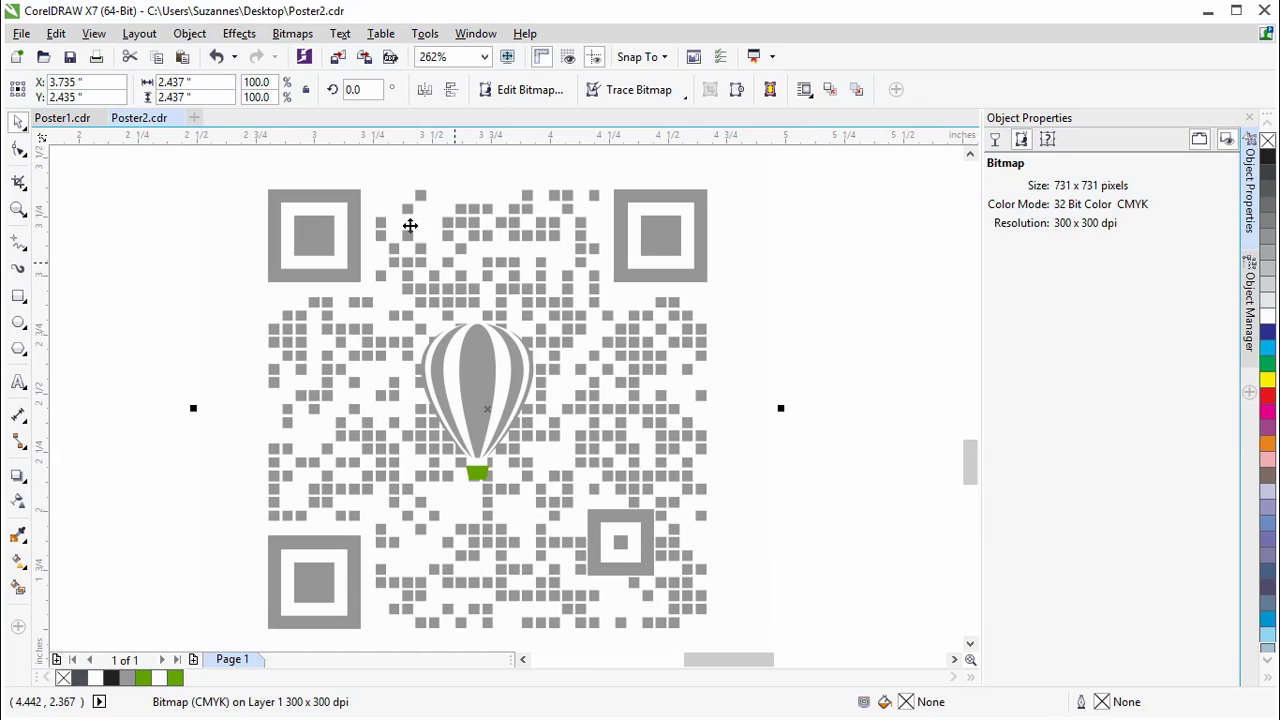
left_click(190, 33)
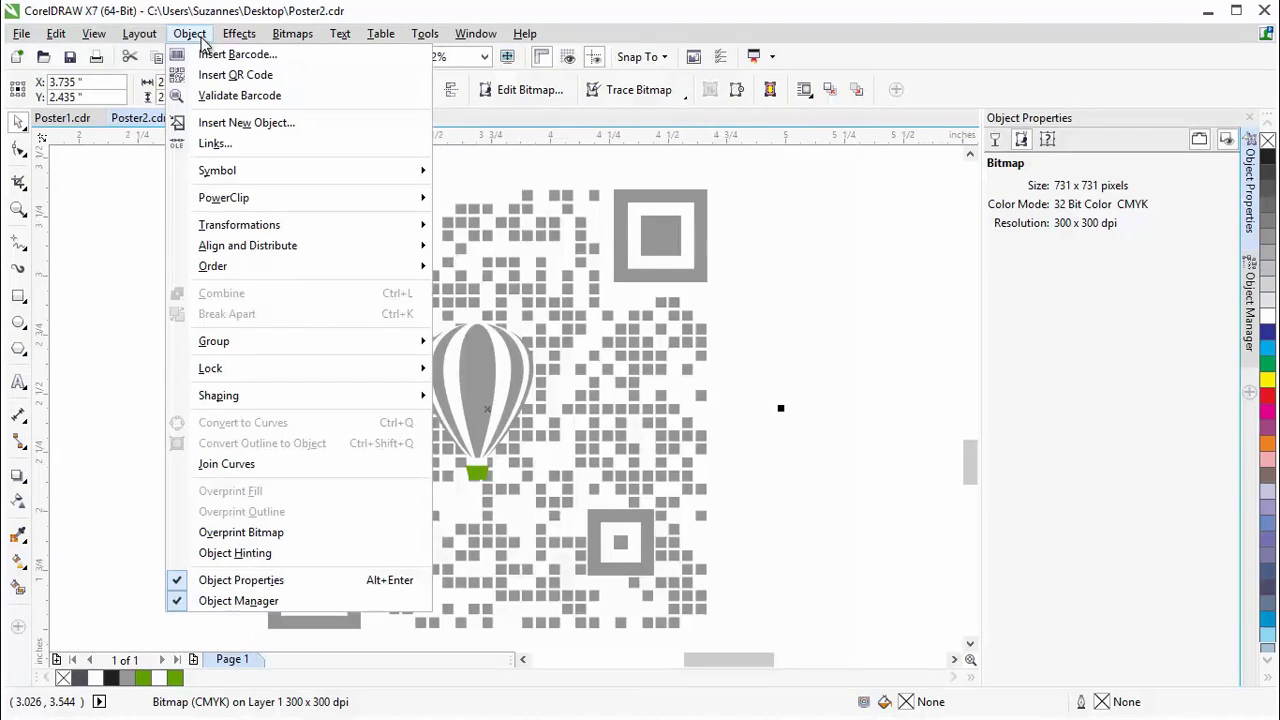
left_click(276, 96)
left_click_drag(257, 160, 779, 613)
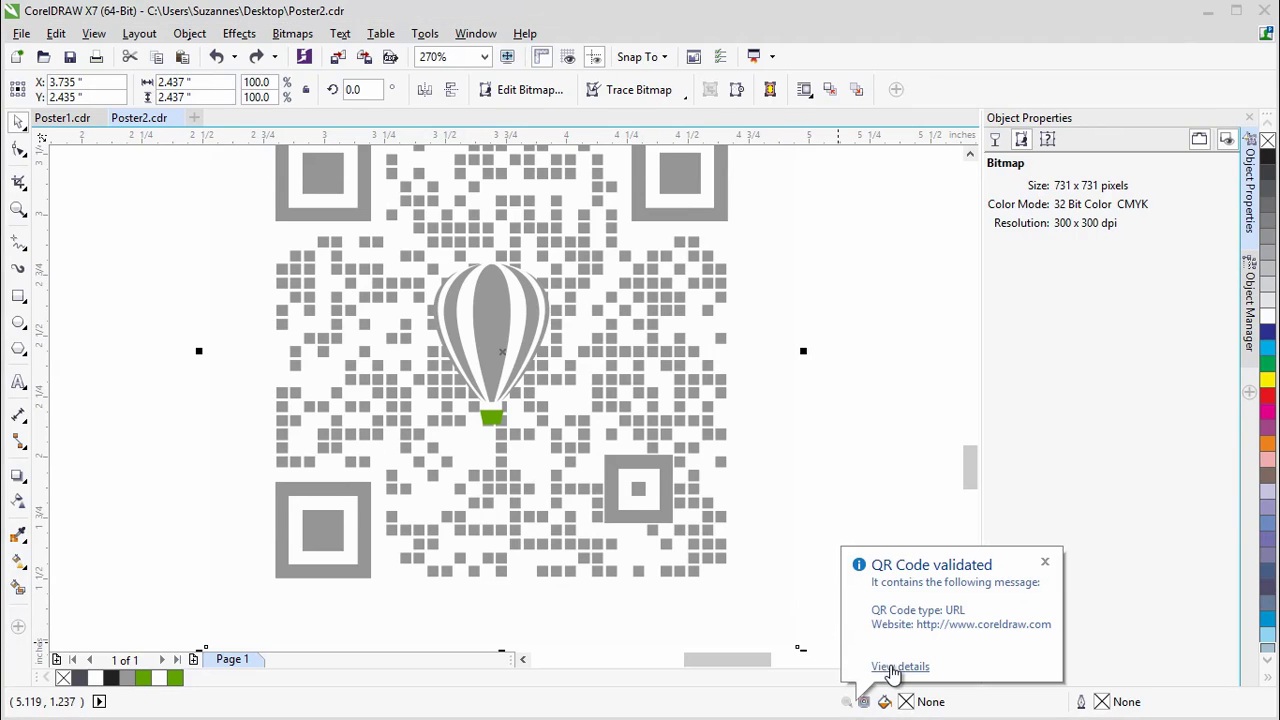
left_click(893, 669)
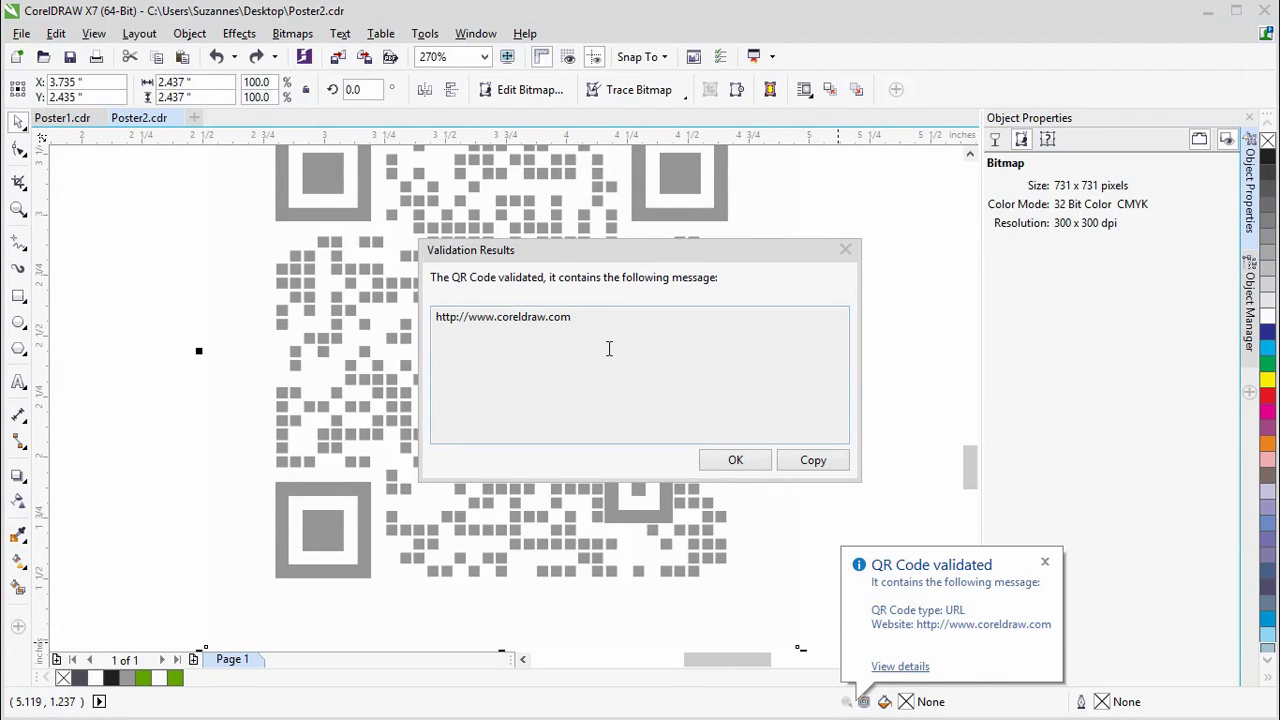